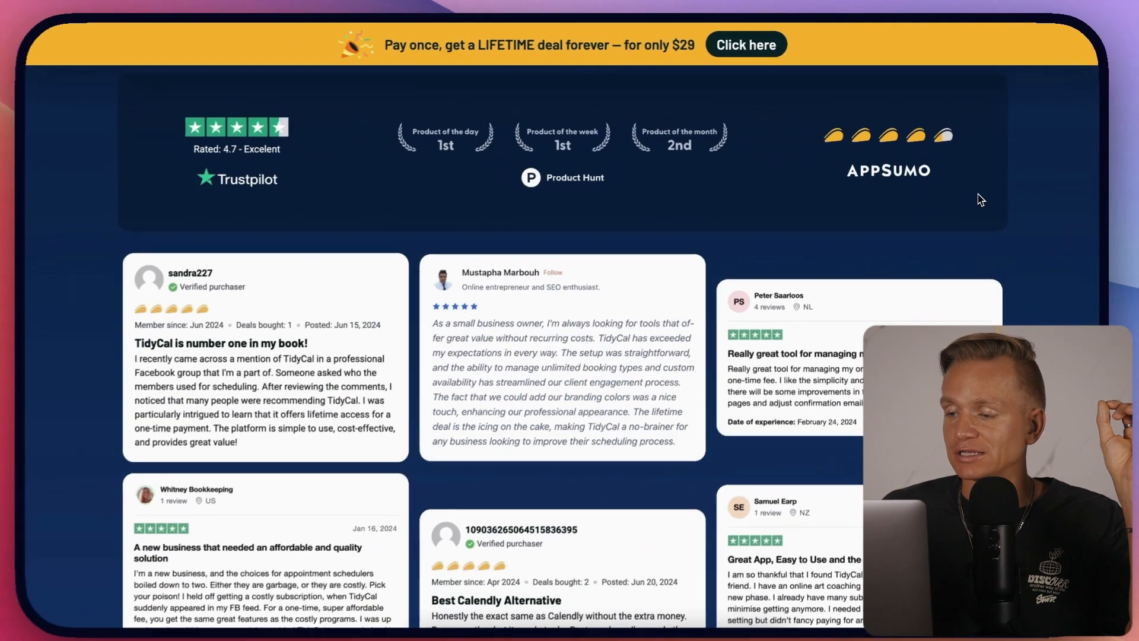
Examine the customer reviews and the table comparing TidyCal's features and prices with Market option #2.
scroll(697, 244, down, 15)
scroll(697, 248, down, 5)
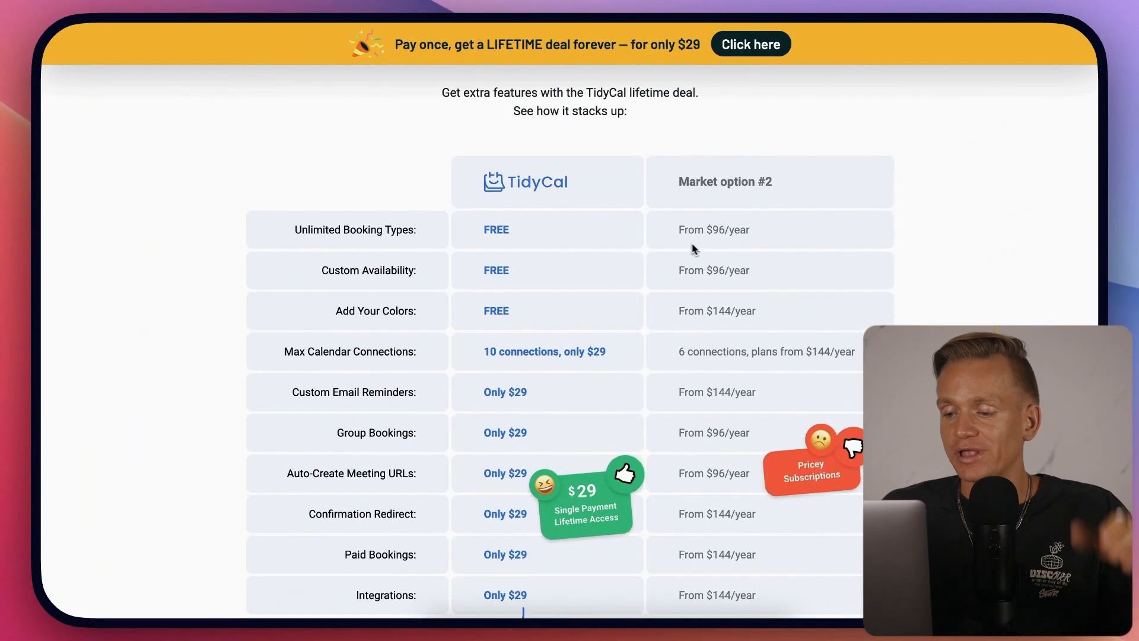
scroll(570, 249, up, 4)
scroll(625, 170, down, 1)
scroll(640, 184, down, 1)
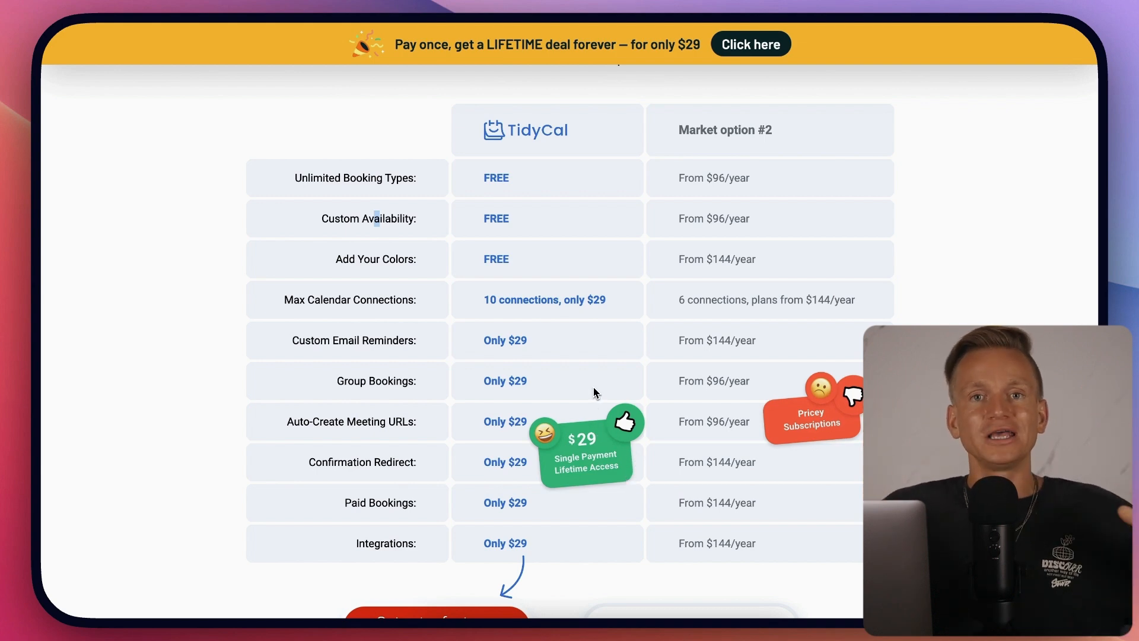
scroll(409, 332, down, 2)
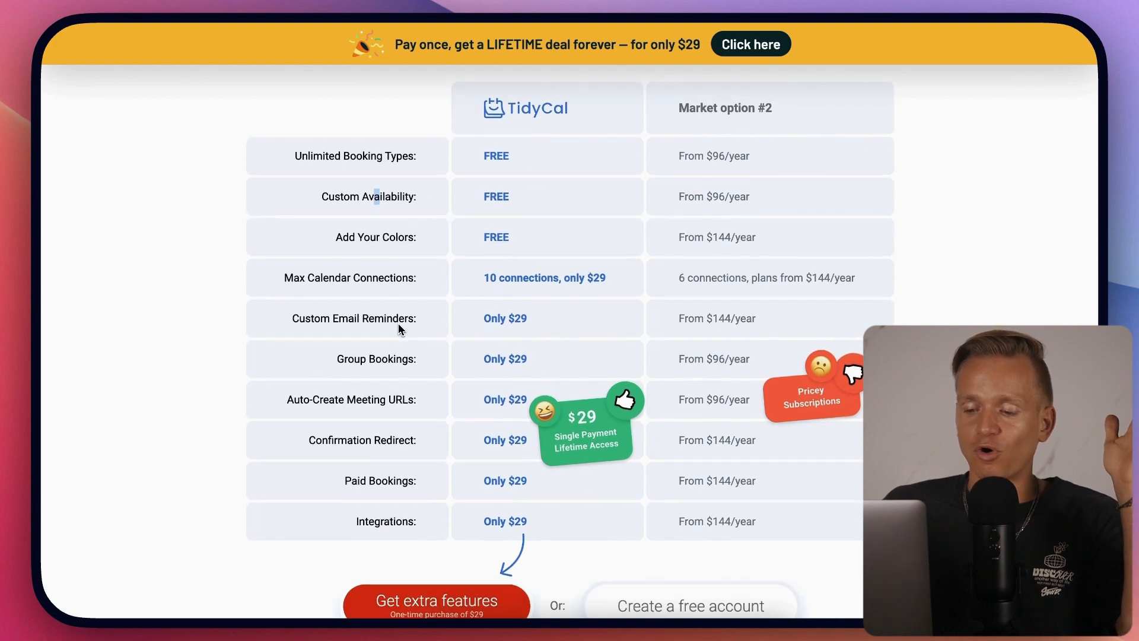
scroll(457, 359, up, 1)
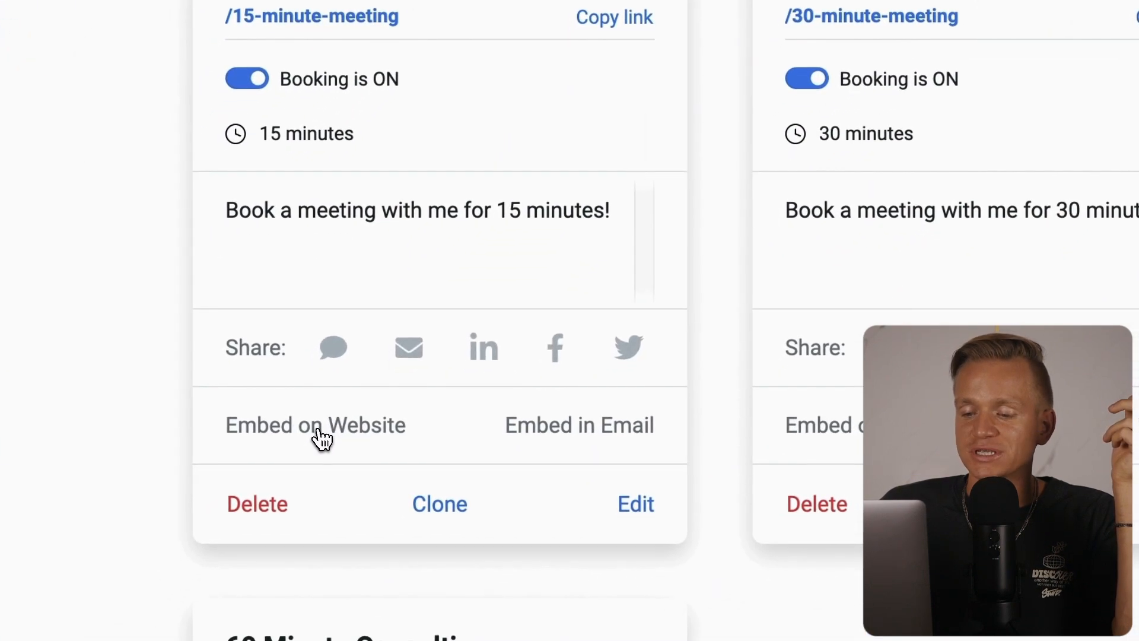
View the website embed option of the 15 Minute Meeting booking type and copy its booking link.
click(320, 438)
click(632, 356)
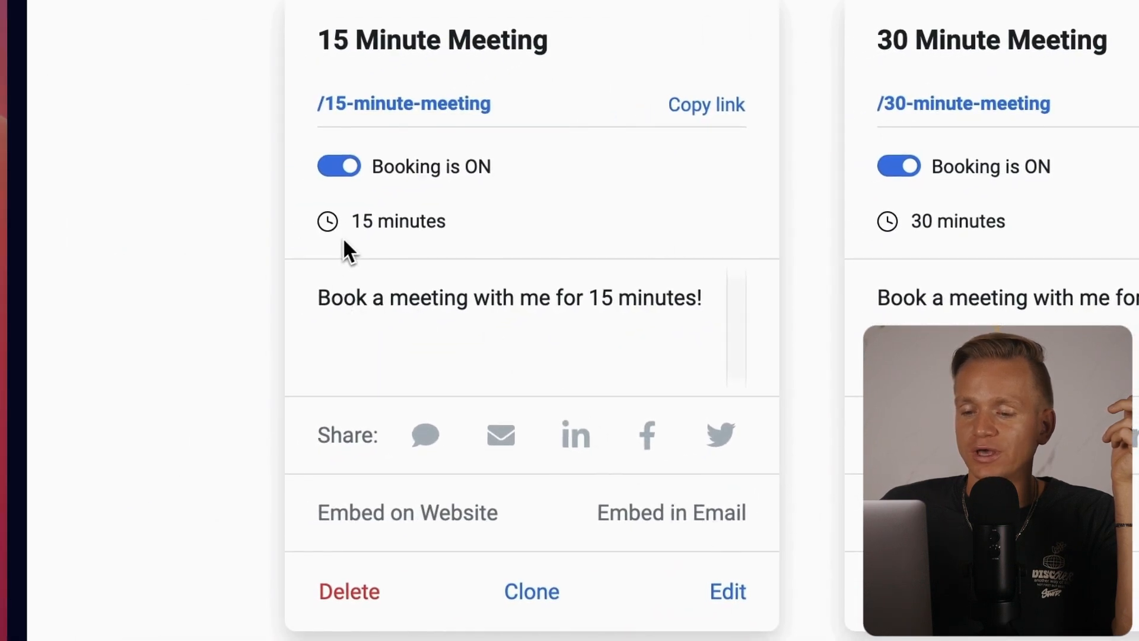
click(698, 111)
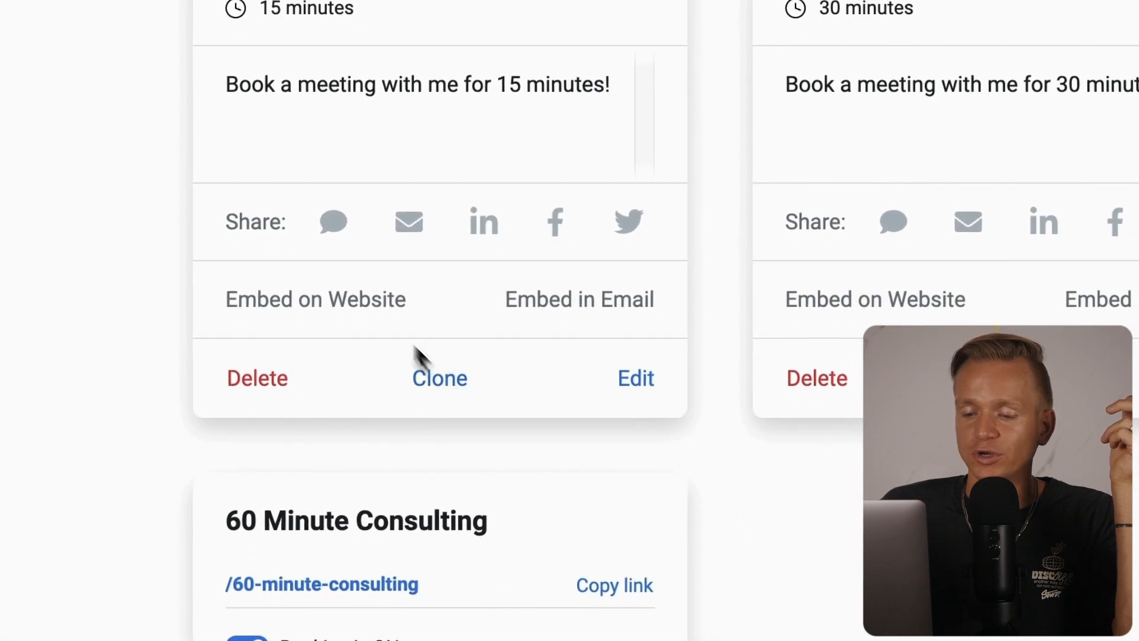
Open the 15 Minute Meeting booking type for editing and go to its duration setting.
click(636, 380)
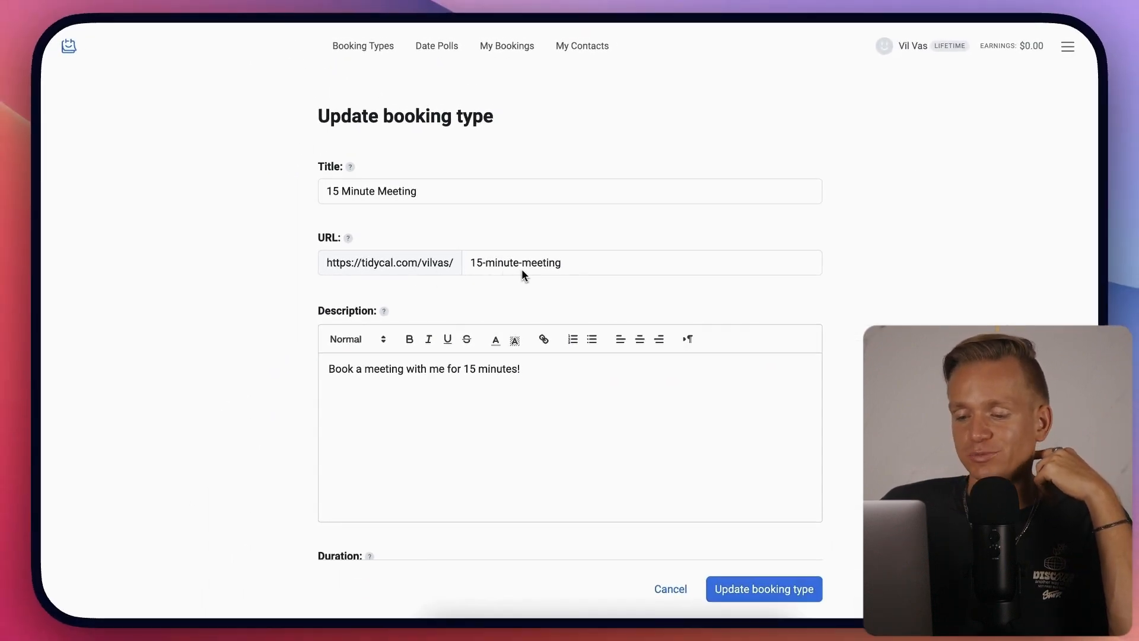
scroll(527, 272, down, 2)
click(320, 354)
scroll(390, 449, down, 5)
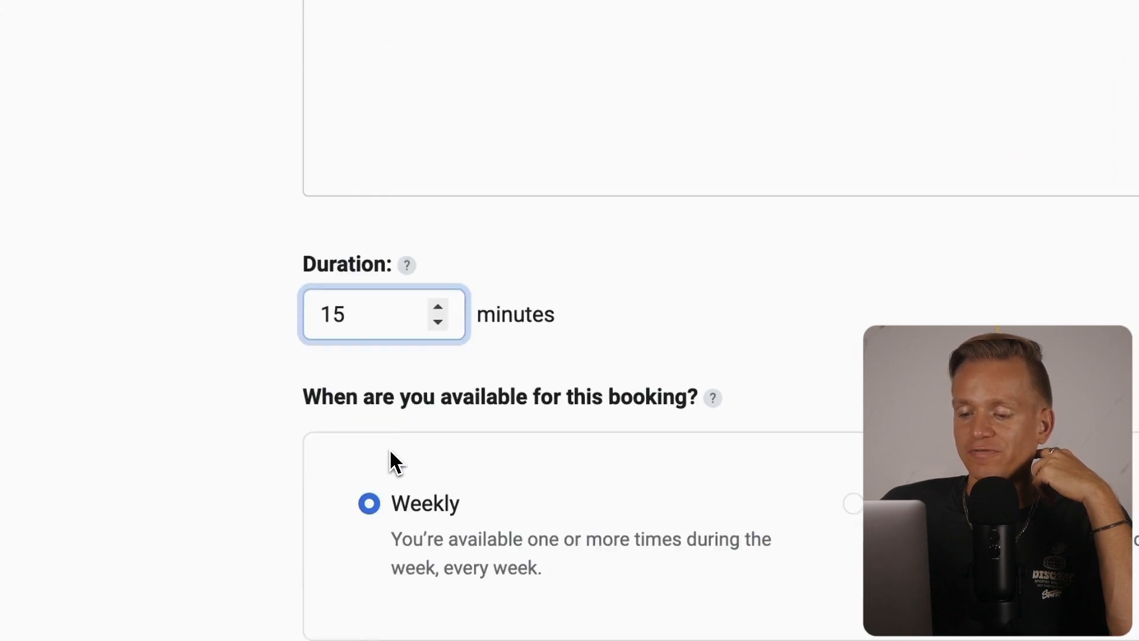
Try the Specific dates availability for the booking type and switch back to Weekly.
scroll(422, 453, down, 3)
click(854, 159)
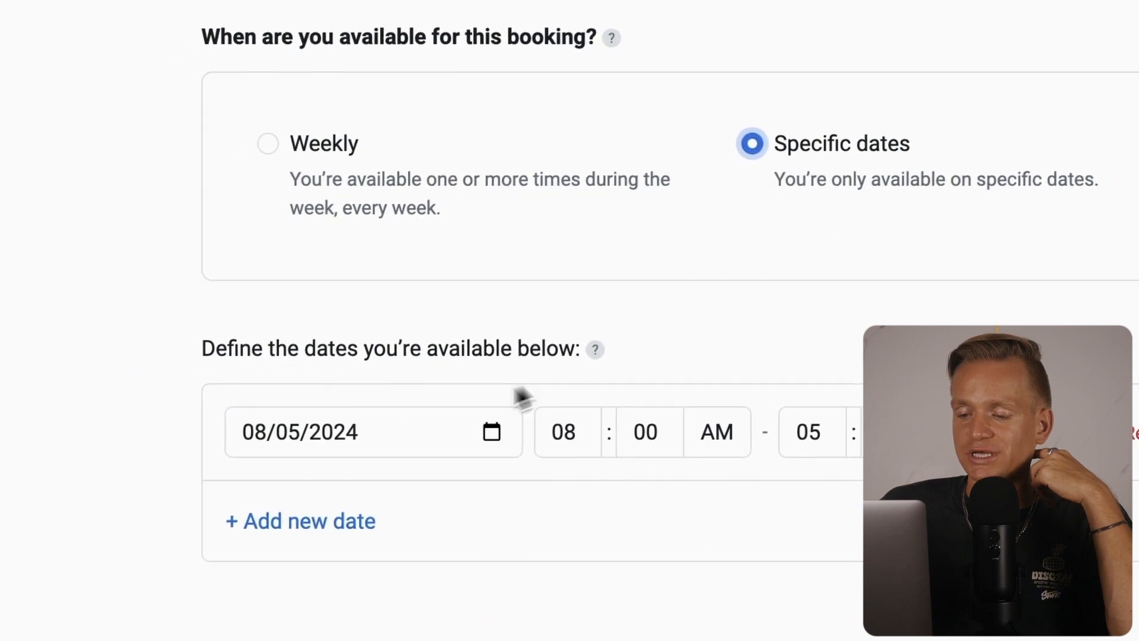
click(307, 146)
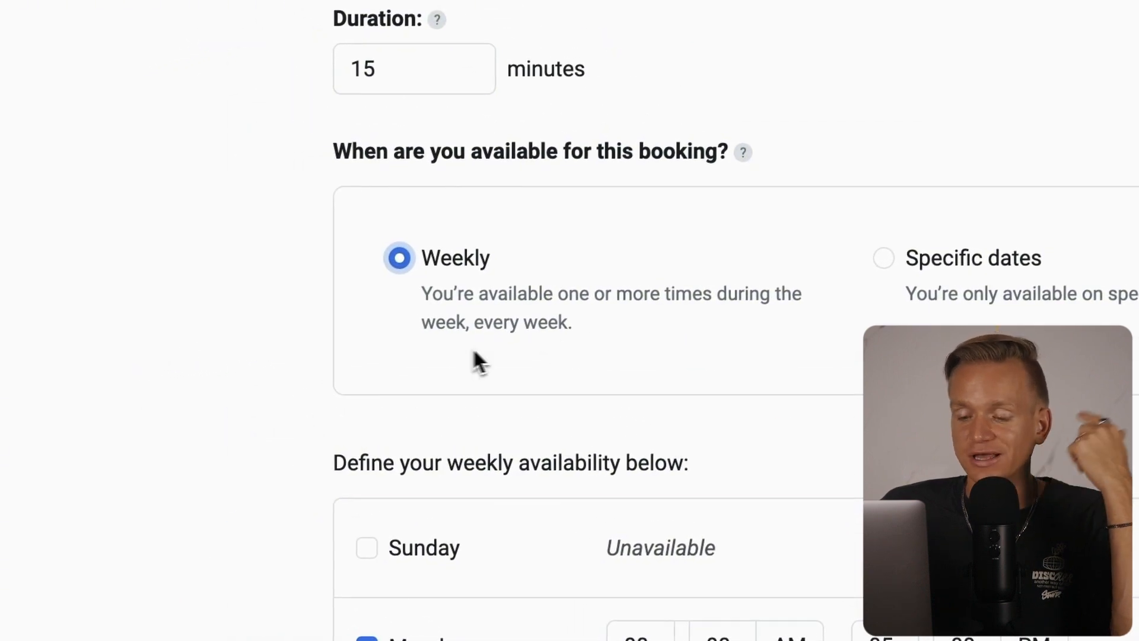
Try marking Sunday as available in the weekly schedule and clear it again.
scroll(628, 367, down, 3)
scroll(623, 369, down, 1)
click(363, 334)
click(368, 334)
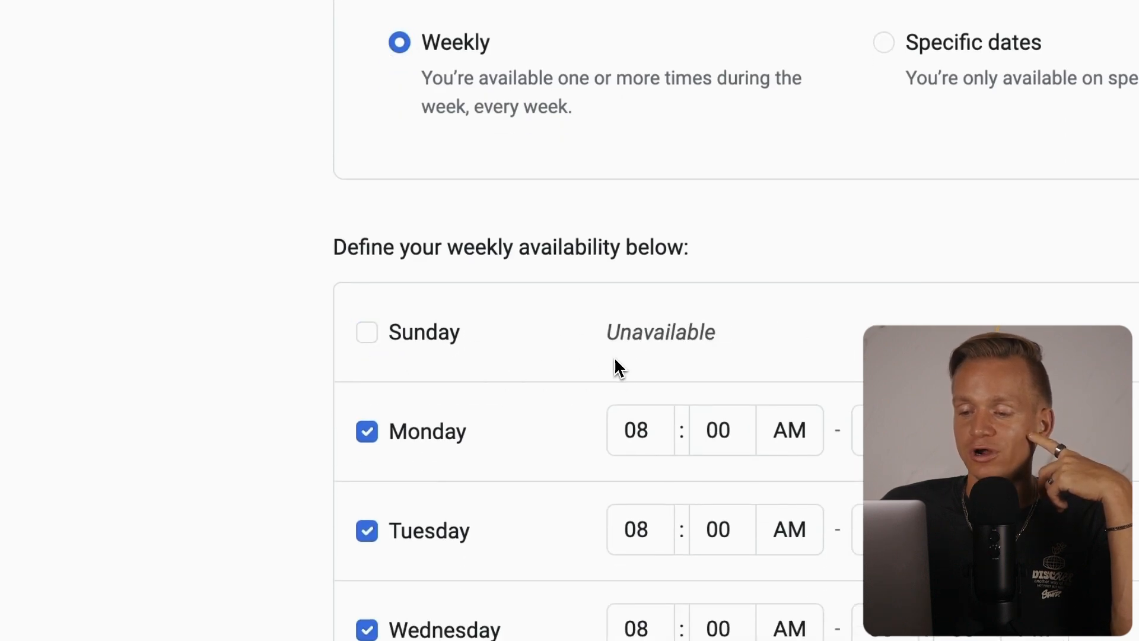
Add a second availability window to Monday and set the end of its first window to 02:00 PM.
click(833, 317)
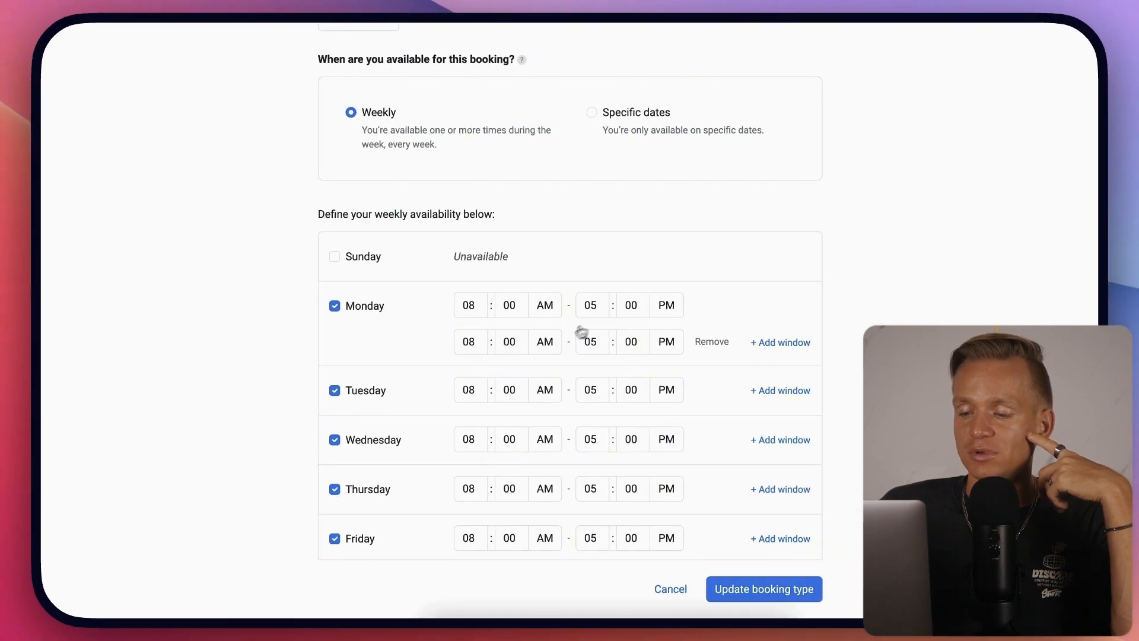
click(468, 342)
click(597, 312)
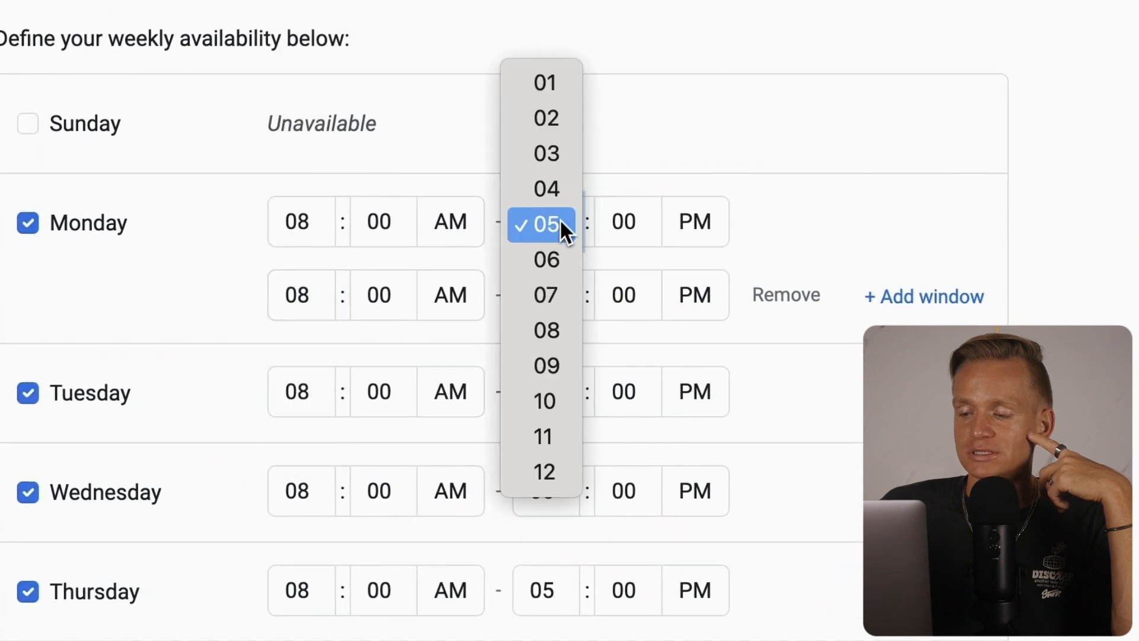
click(558, 123)
Set Monday's second availability window to run from 07:00 PM to 11:00 PM.
click(309, 298)
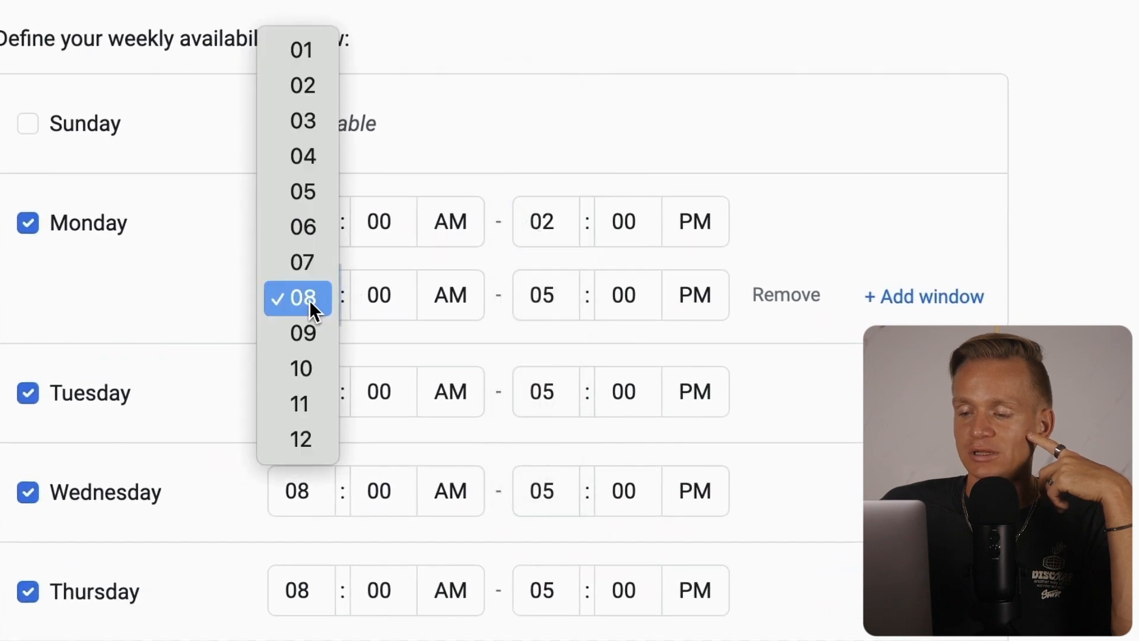
click(322, 260)
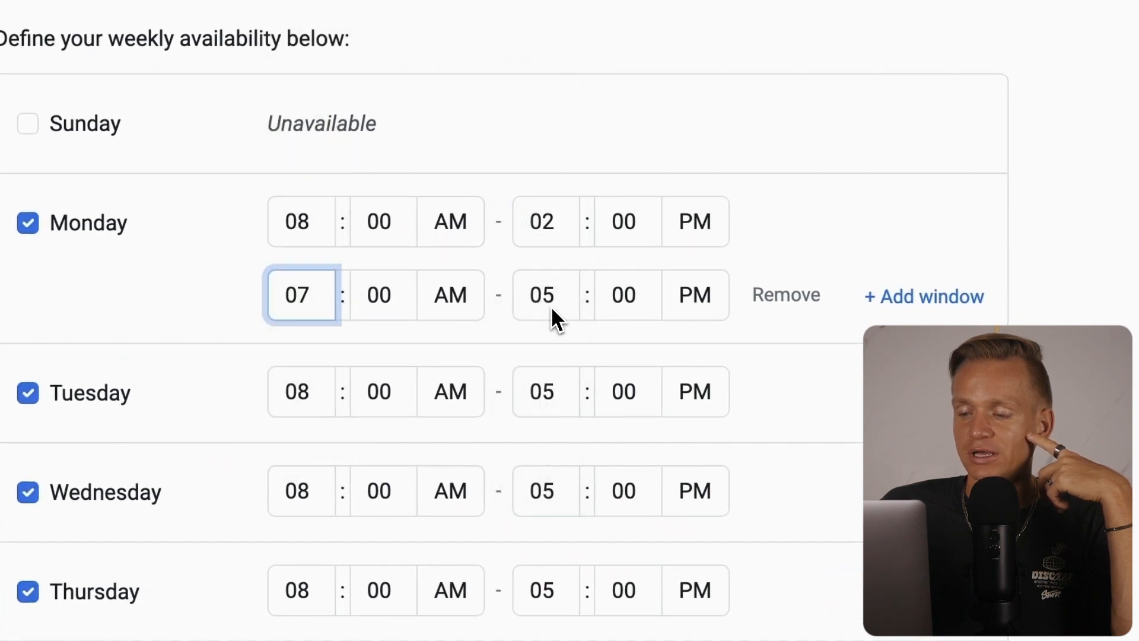
click(452, 296)
click(469, 332)
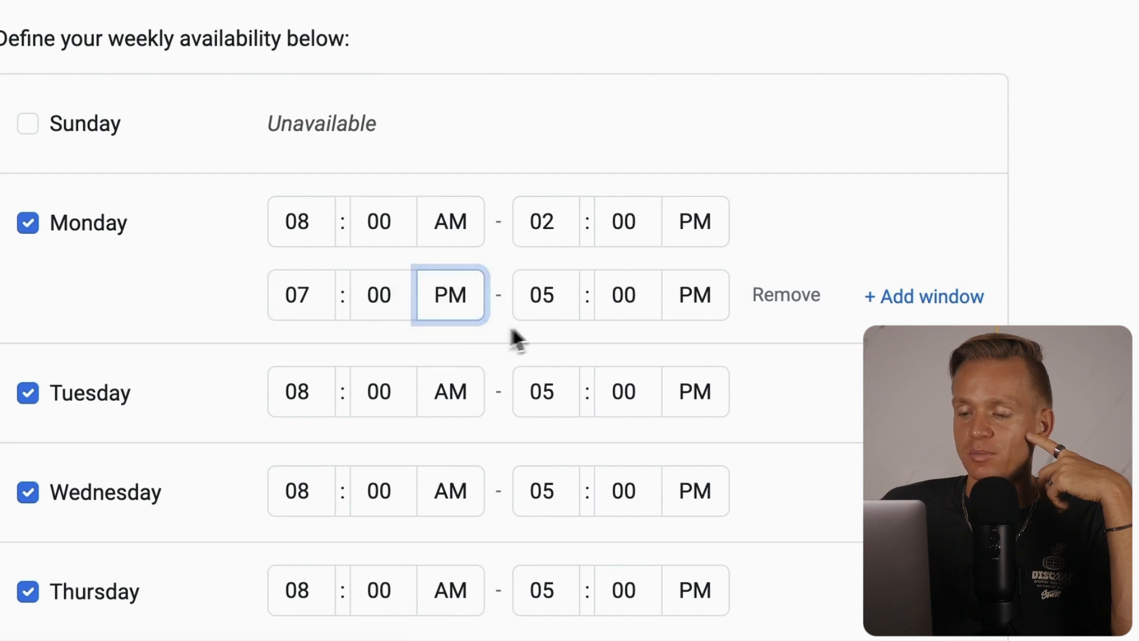
click(555, 304)
click(564, 510)
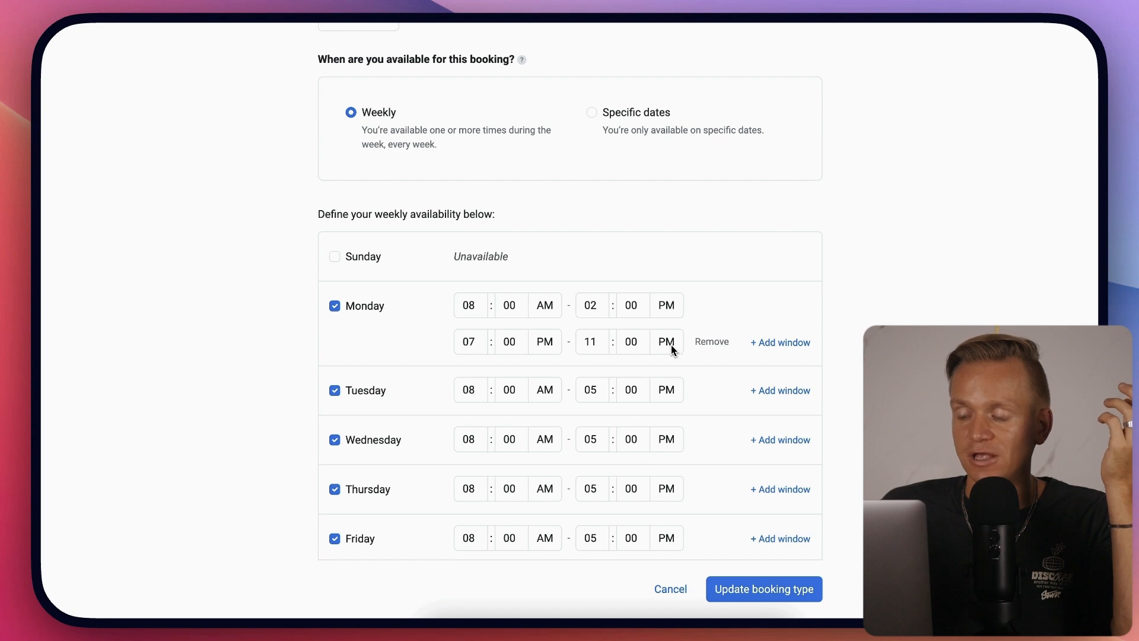
Add a third availability window to Monday and remove both extra windows, keeping only the first one.
click(792, 344)
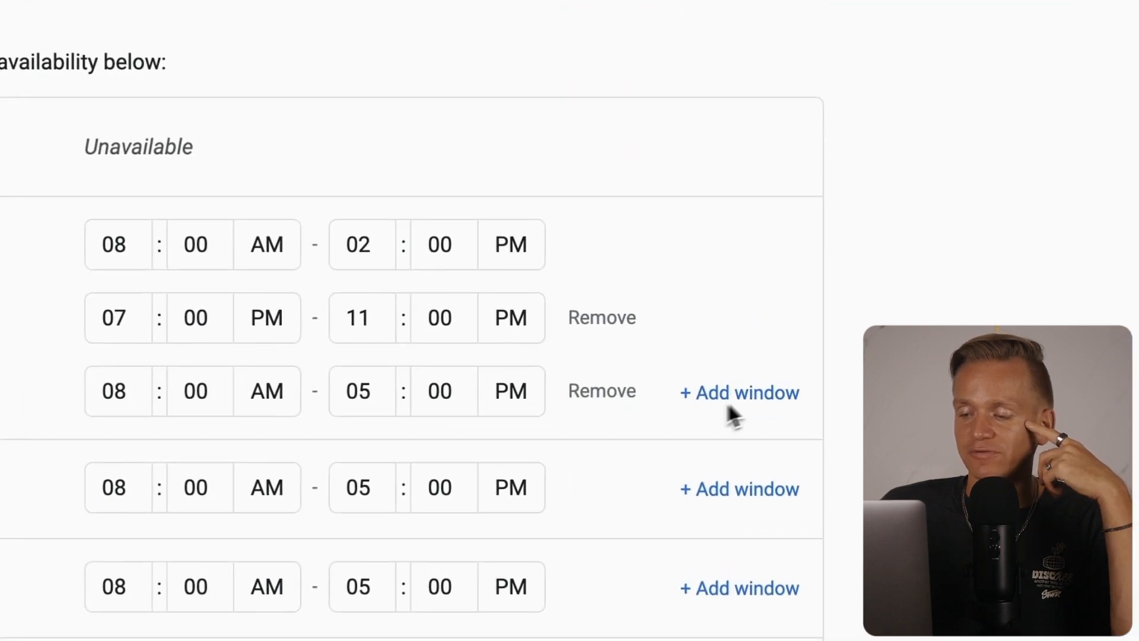
click(620, 387)
click(622, 321)
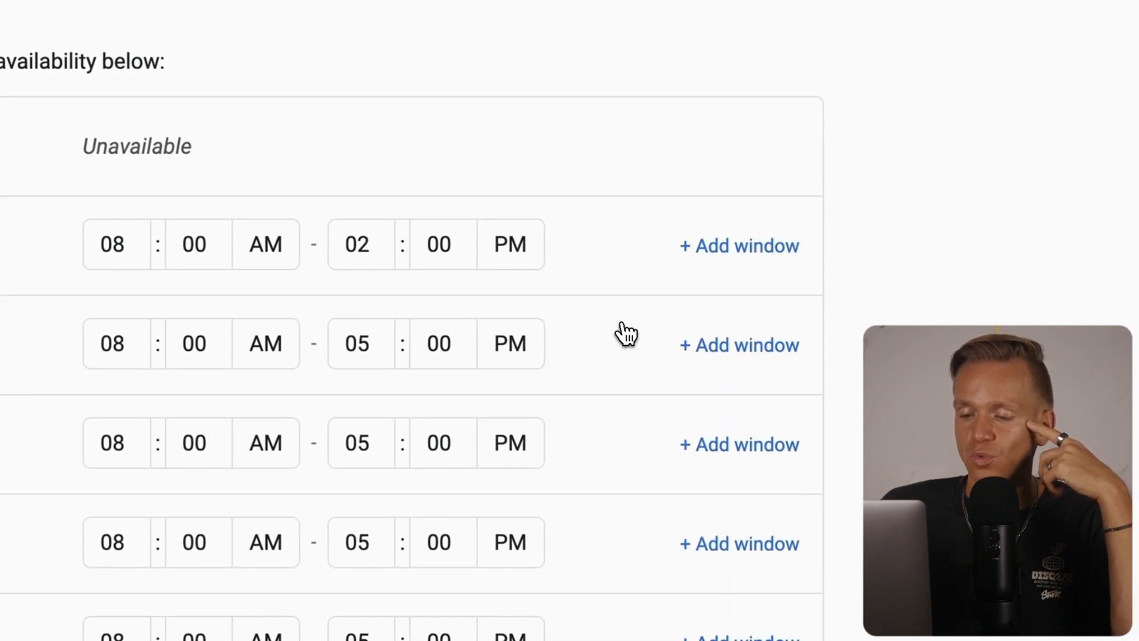
Try enabling unavailable dates below the weekly schedule and disable the option again.
scroll(178, 205, down, 5)
scroll(695, 218, up, 3)
scroll(698, 218, down, 2)
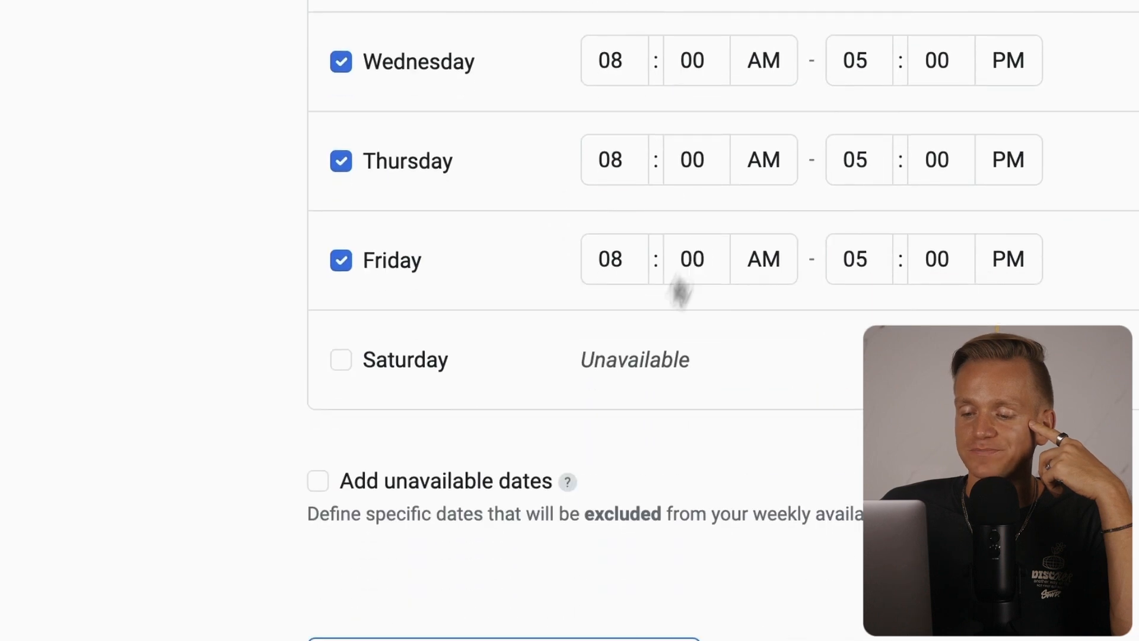
click(320, 482)
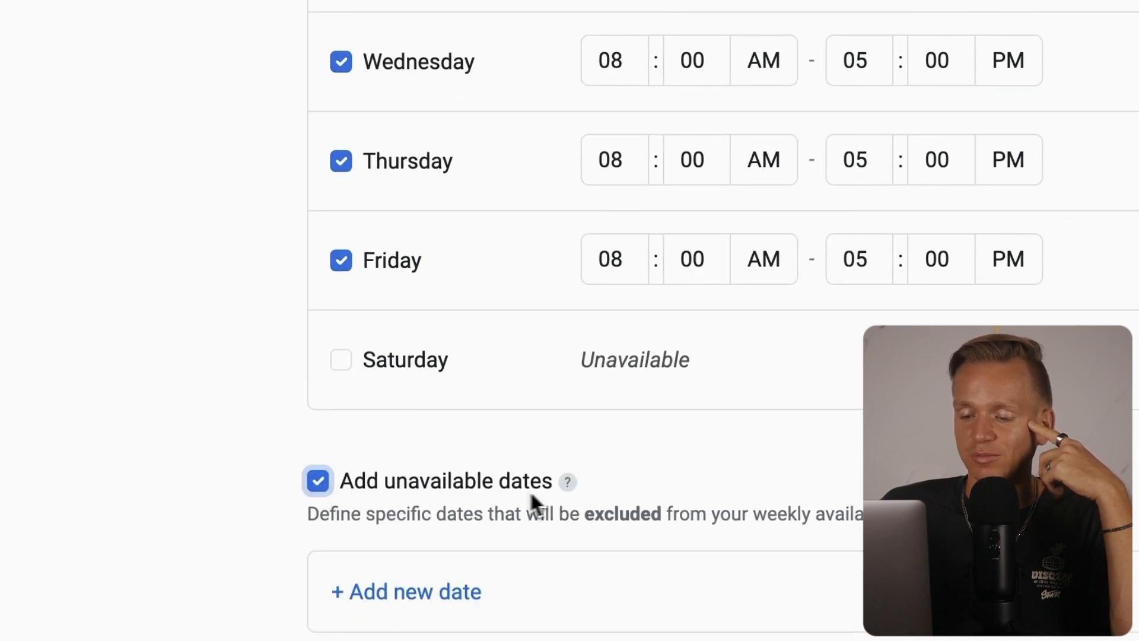
click(322, 487)
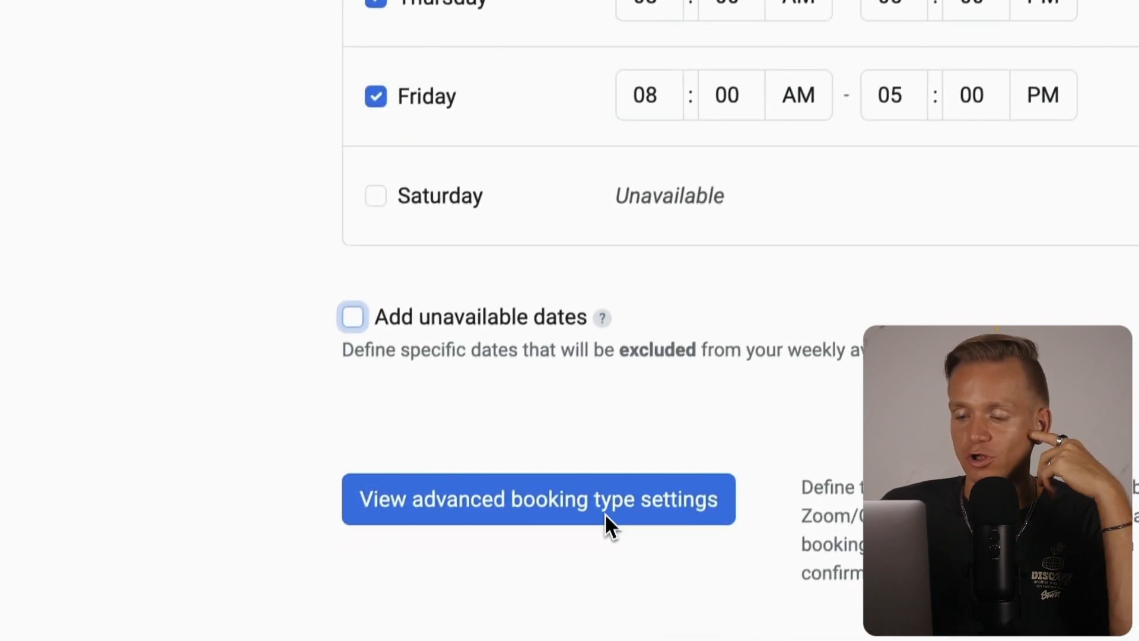
Show the advanced booking type settings and review the booking range, meeting buffer, minimum notice and time slot interval.
click(392, 504)
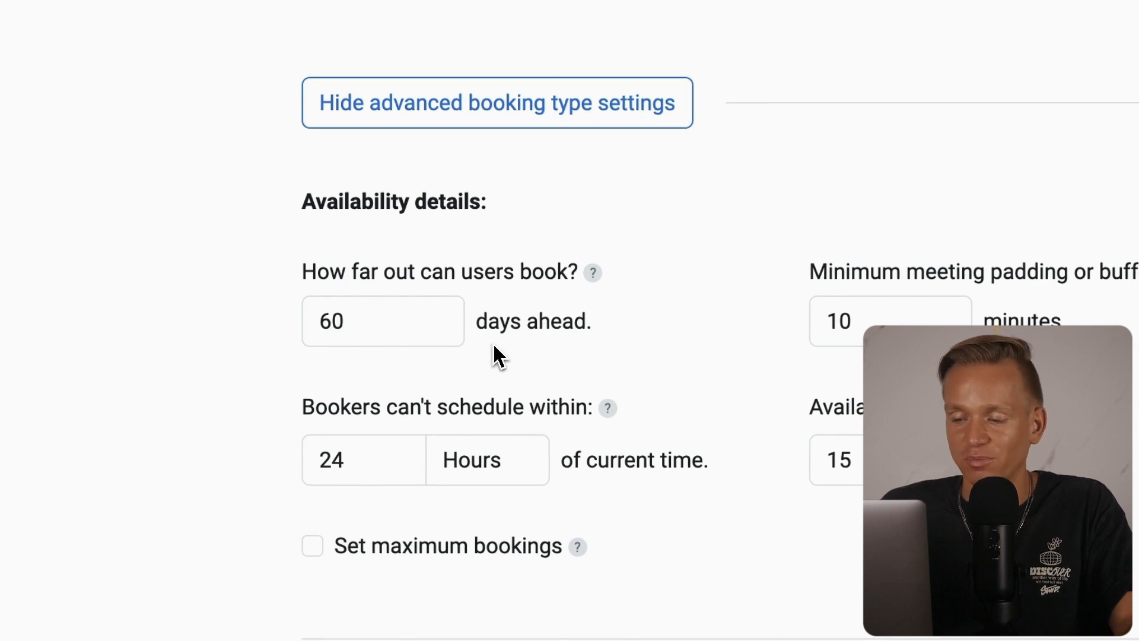
click(877, 302)
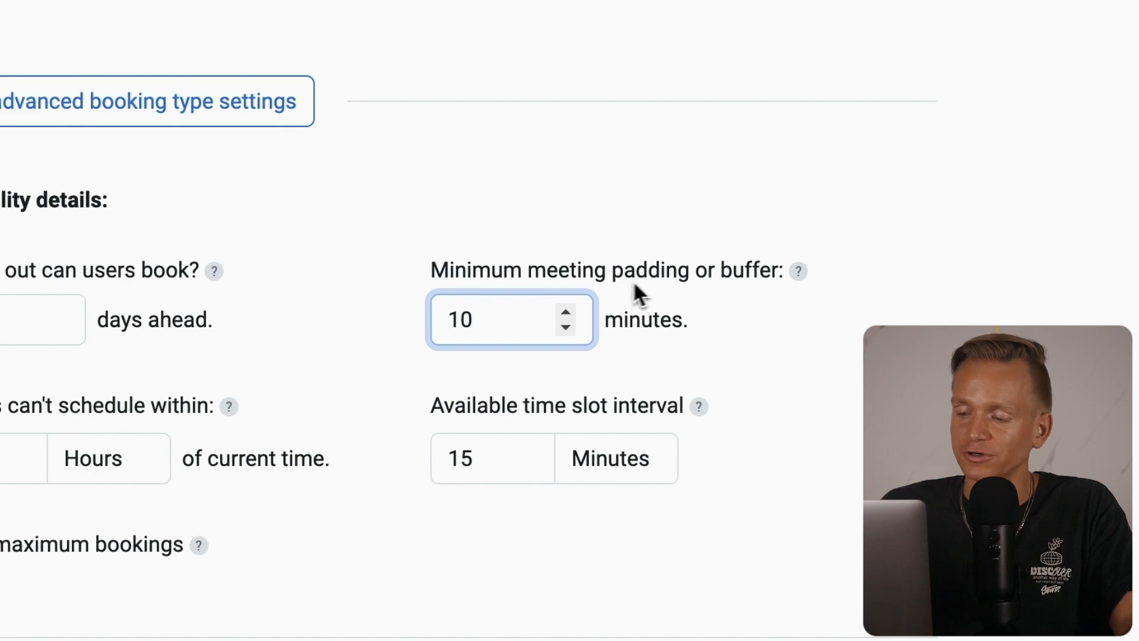
click(459, 363)
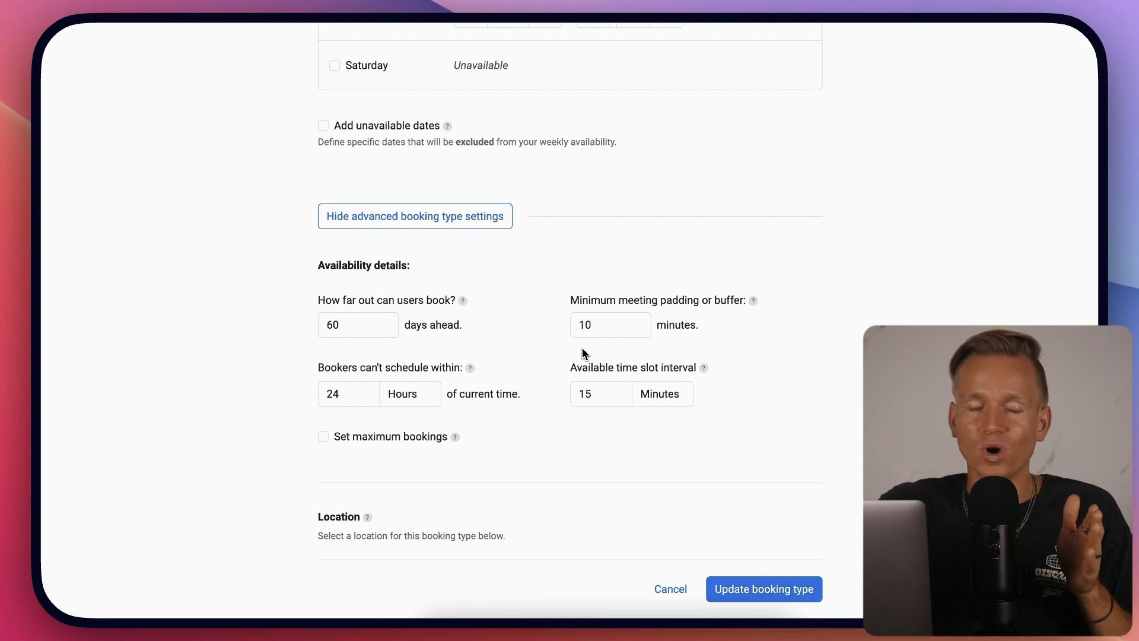
click(344, 385)
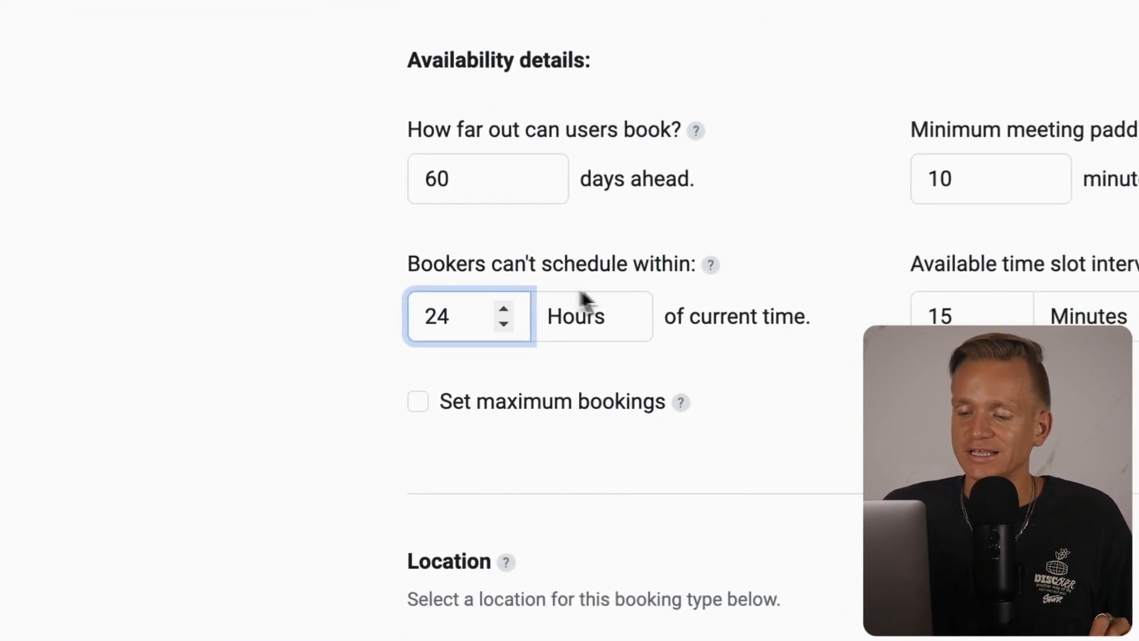
click(675, 287)
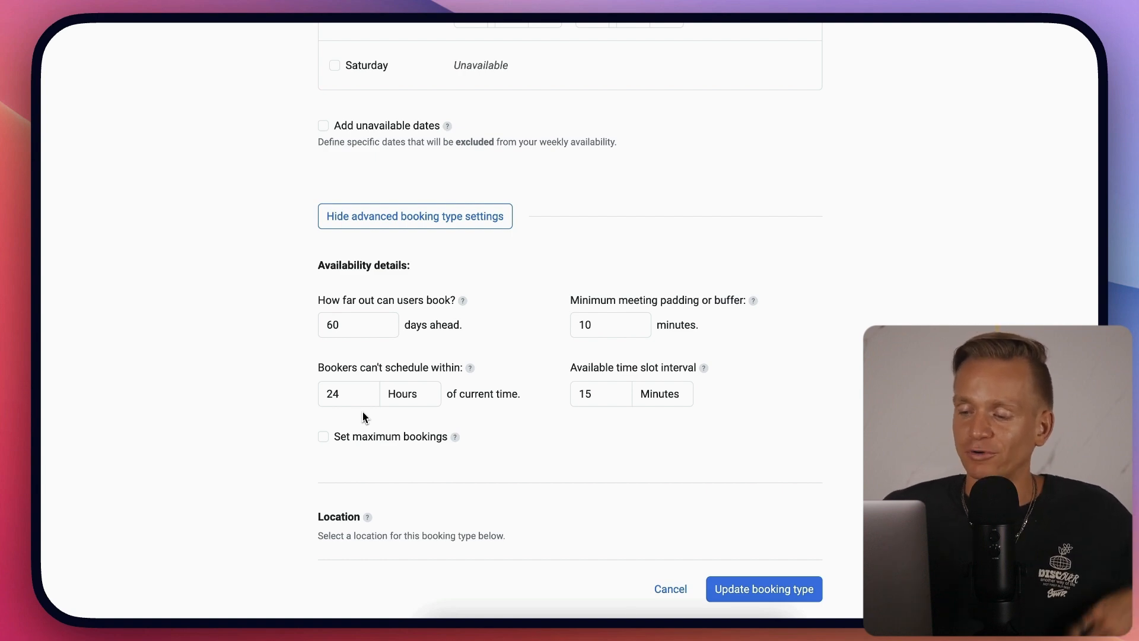
click(586, 387)
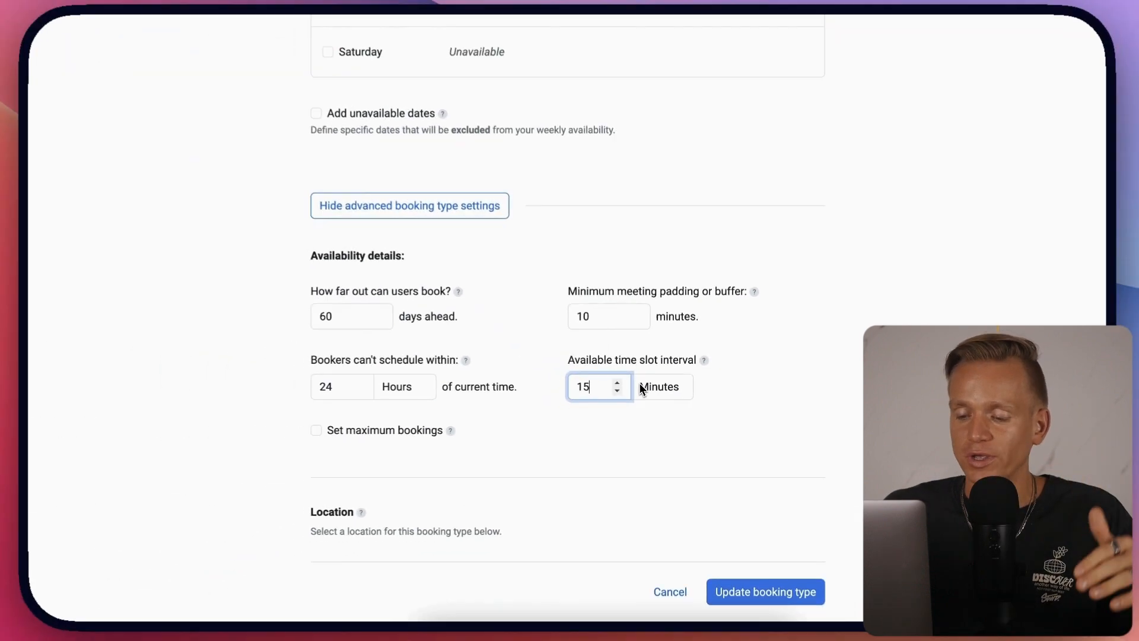
Review the location choices for the booking type, including the link sources for an online video conference.
scroll(641, 390, down, 4)
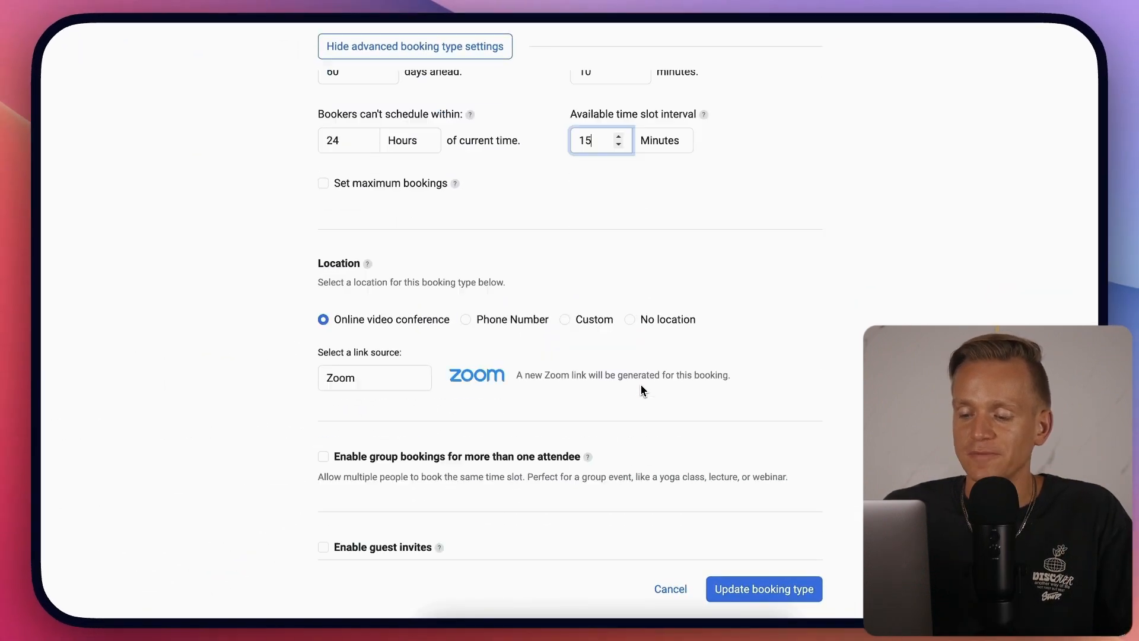
drag(331, 180, 369, 196)
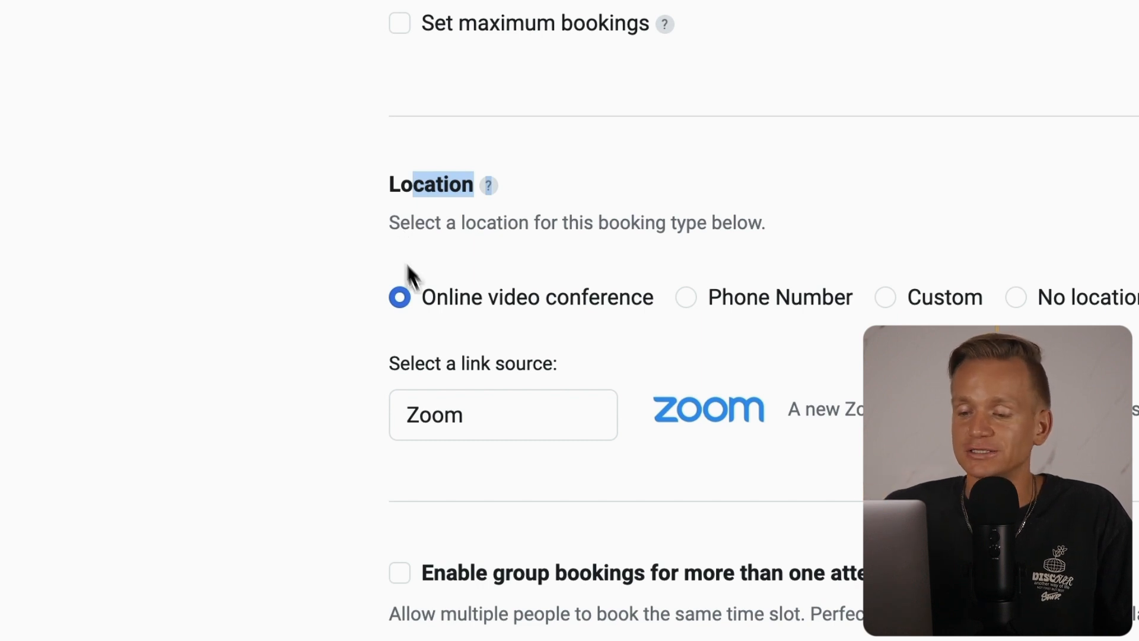
click(478, 433)
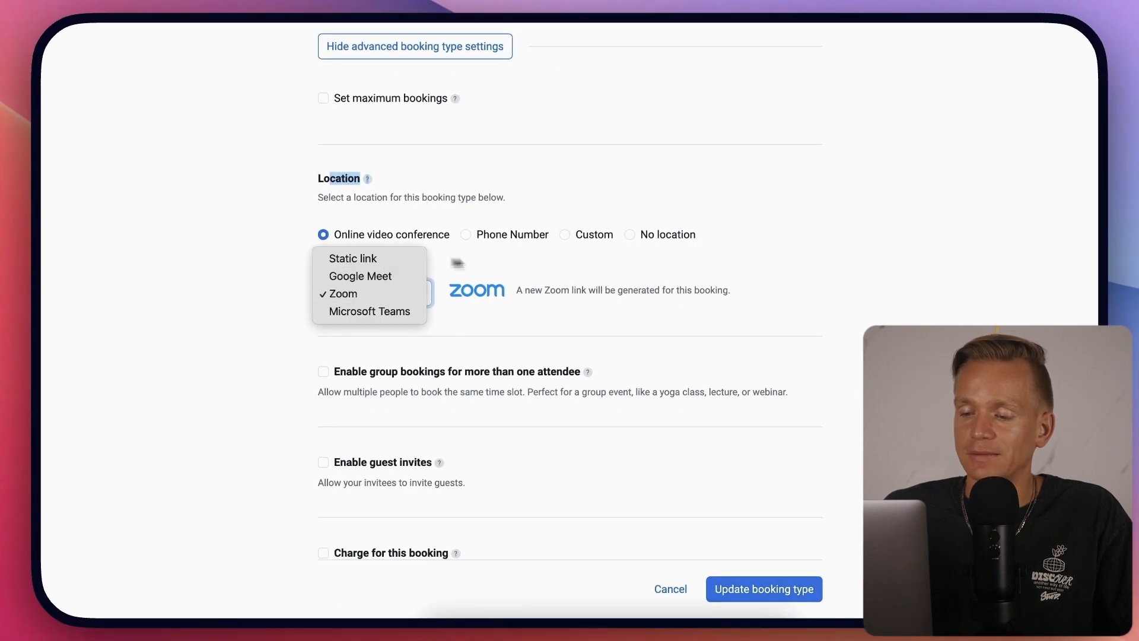
click(515, 272)
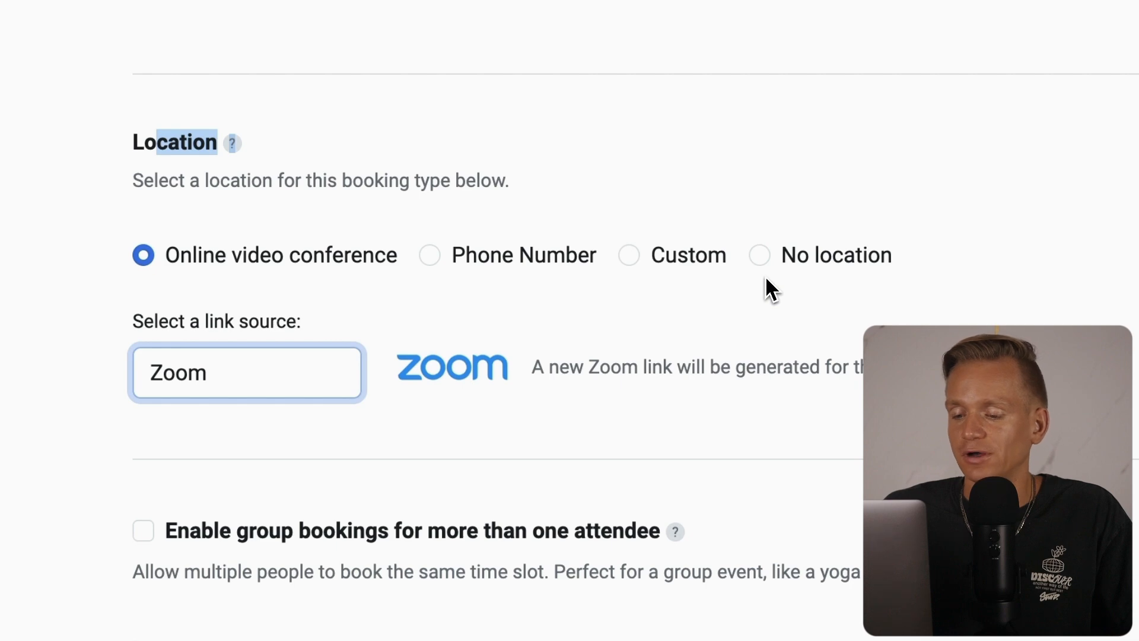
click(811, 271)
click(308, 266)
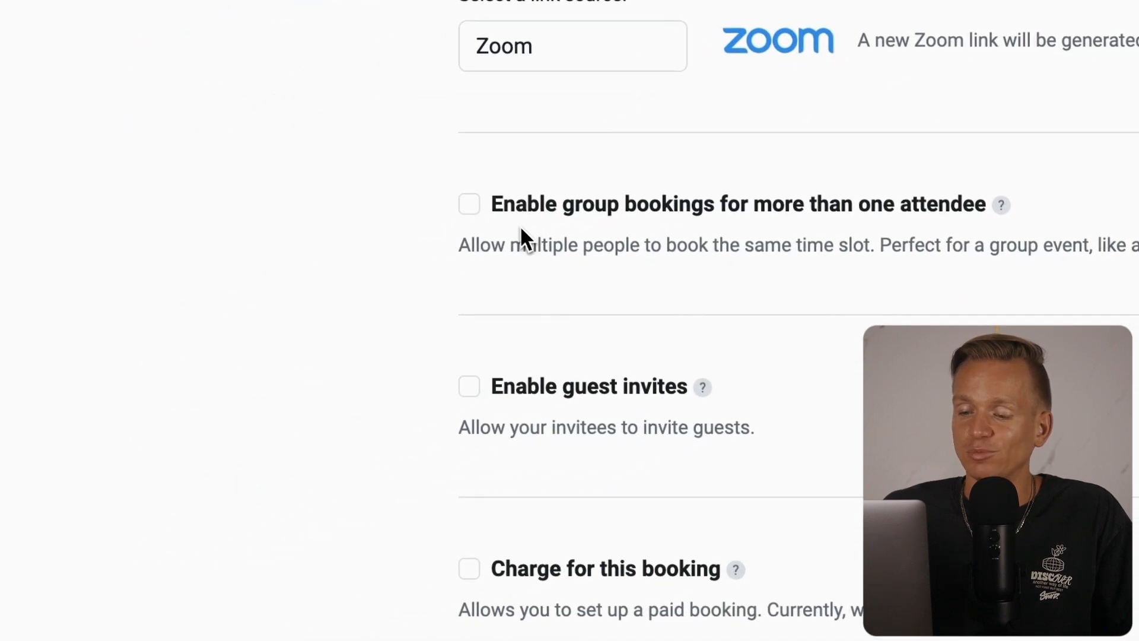
Review the options for group bookings, guest invites and charging for the booking.
drag(573, 221, 660, 269)
click(539, 408)
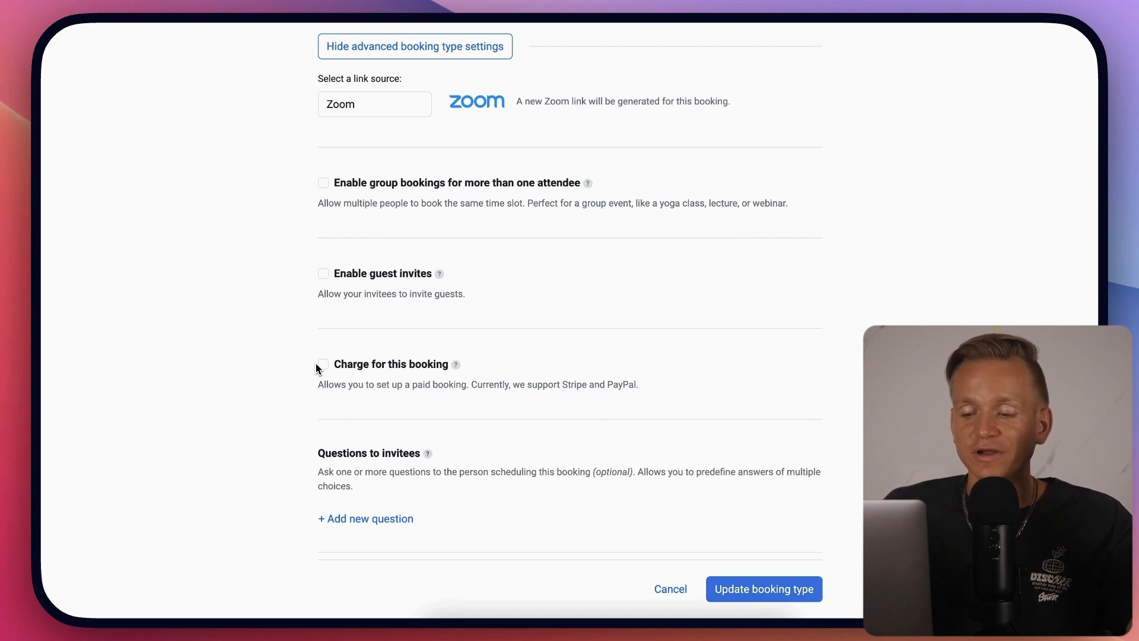
scroll(320, 371, up, 15)
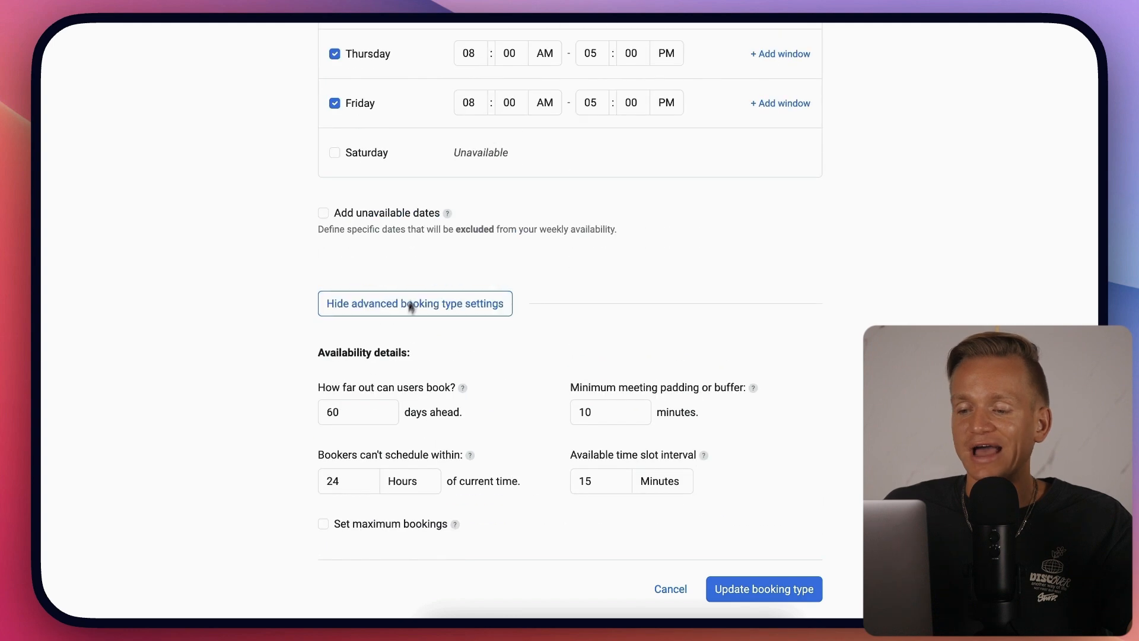
Enable charging for the booking in the advanced settings of the booking type.
scroll(414, 266, down, 15)
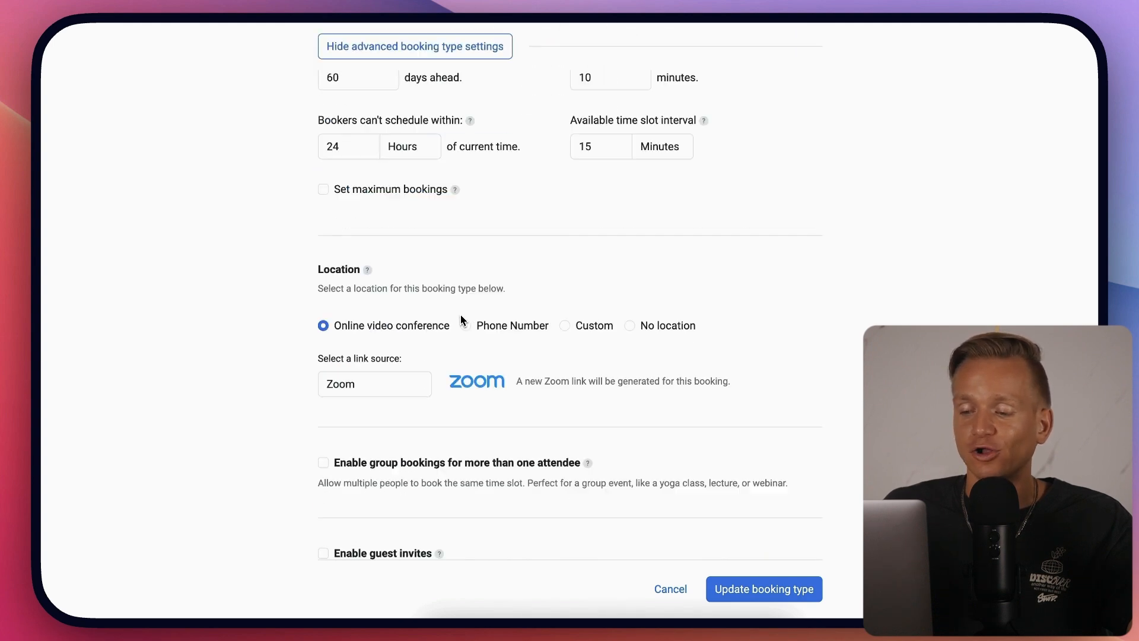
scroll(460, 319, down, 2)
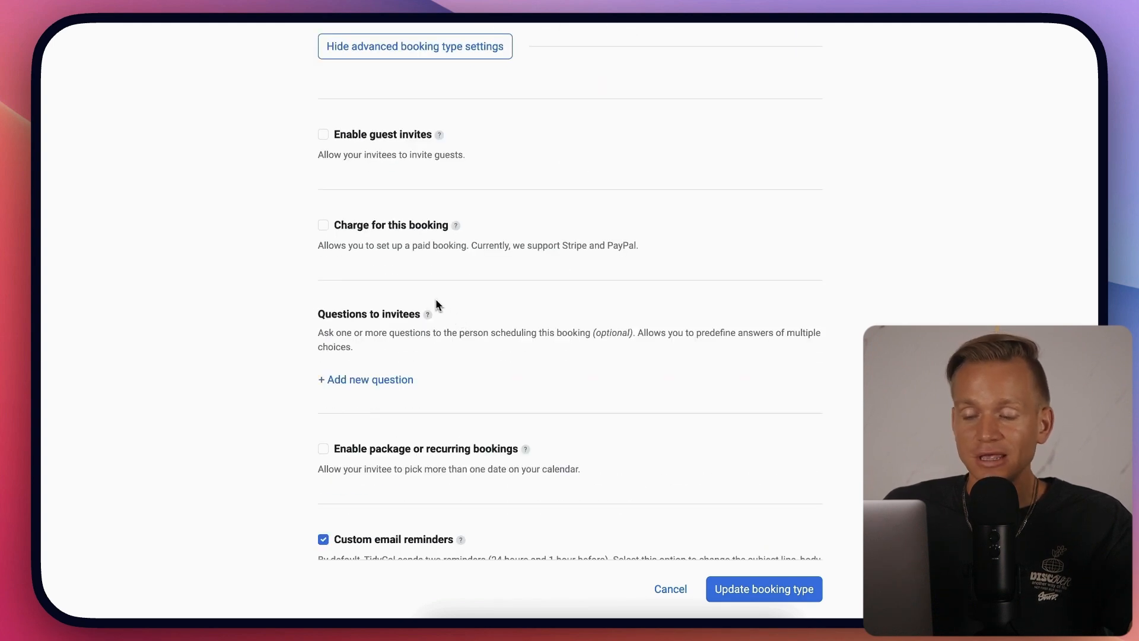
click(323, 226)
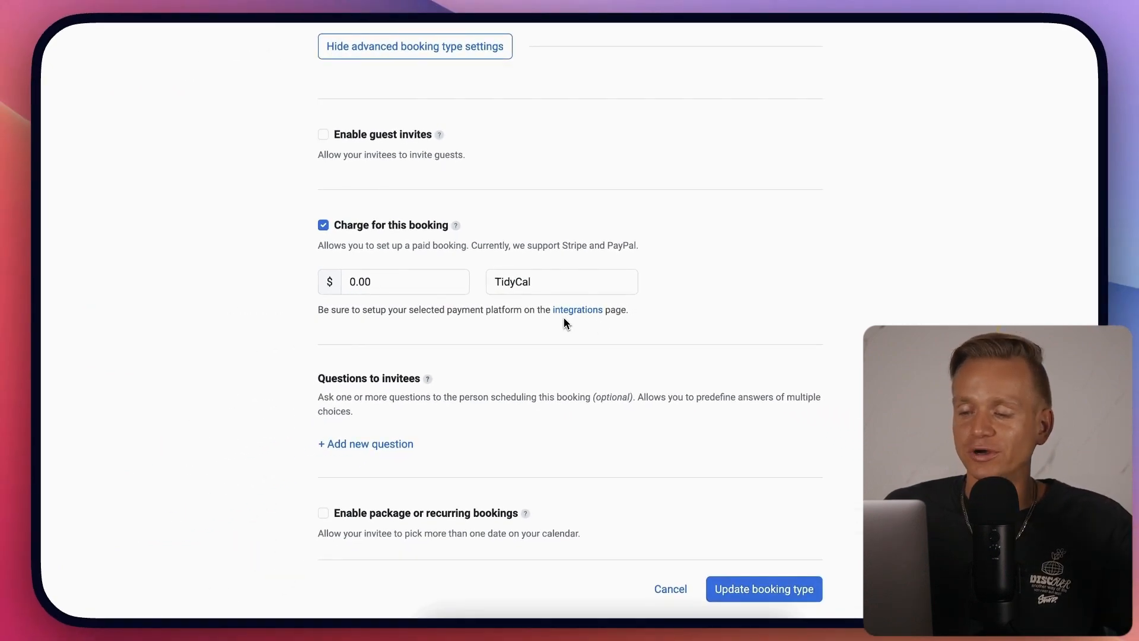
Enable package or recurring bookings so invitees can pick more than one date on the calendar.
scroll(416, 338, down, 2)
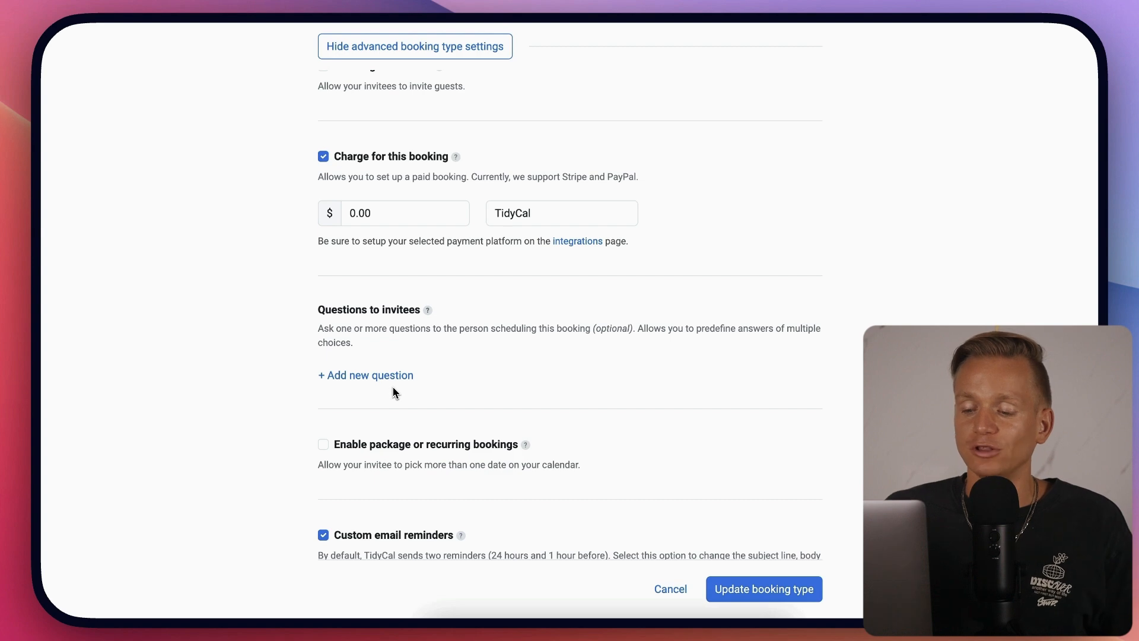
scroll(394, 393, down, 3)
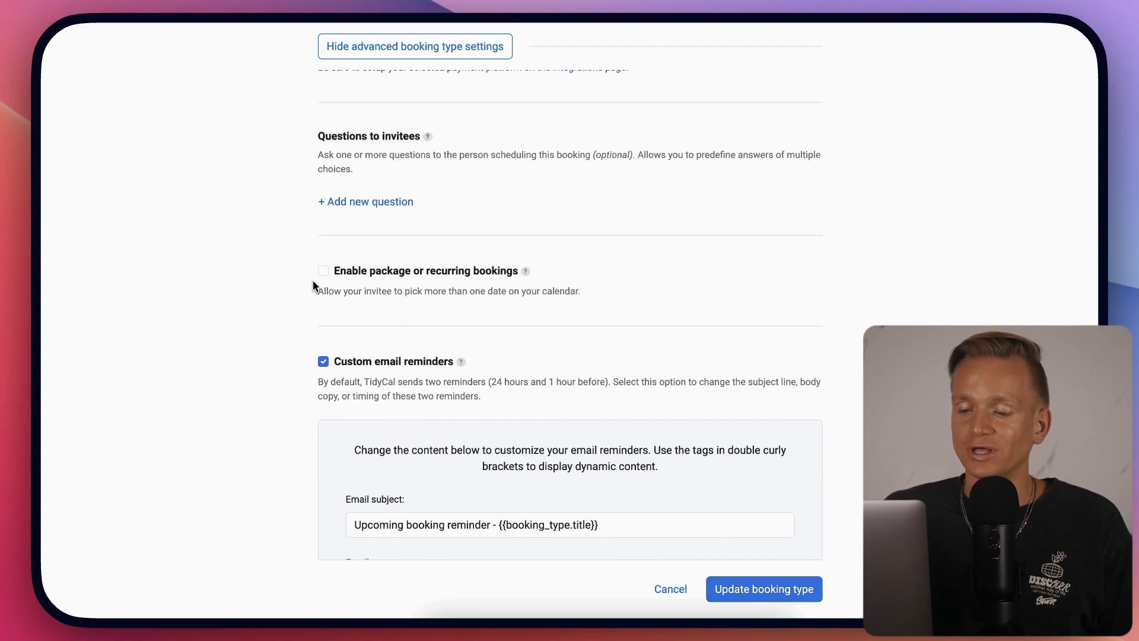
click(323, 272)
drag(372, 283, 409, 285)
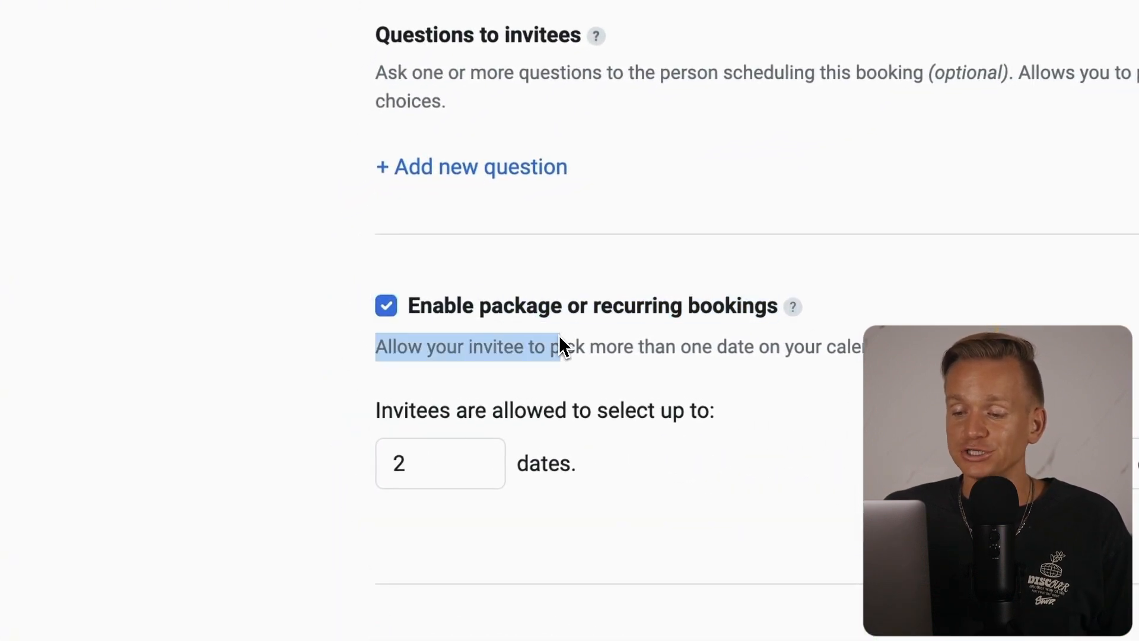
click(677, 342)
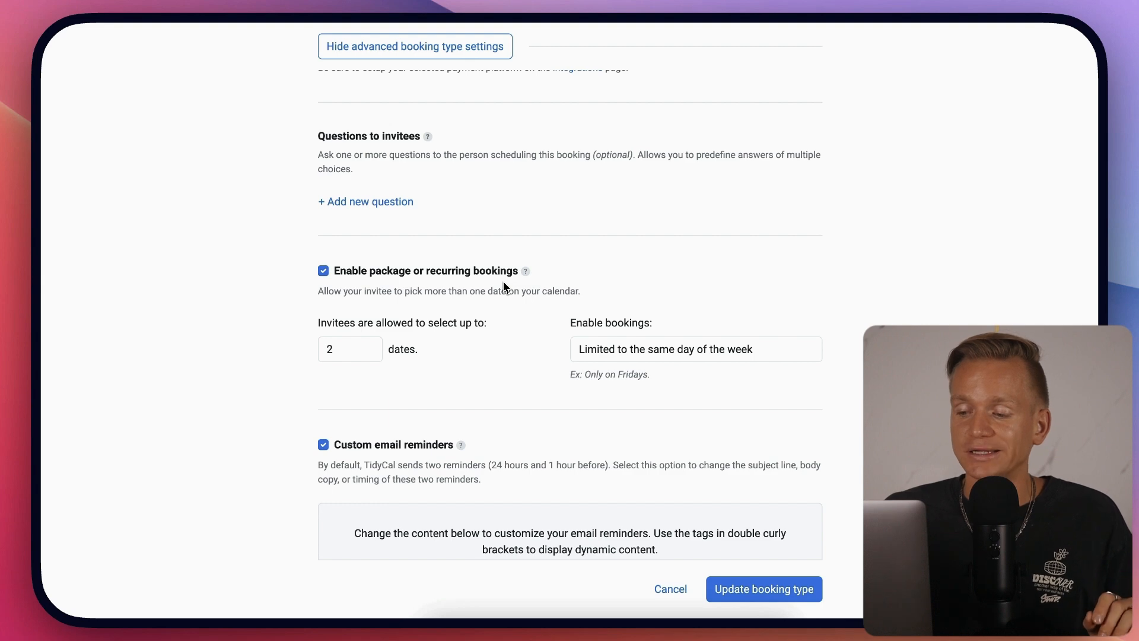
Review the custom email reminders, including the subject, the email content with its dynamic tags, and the reminder times before a booking.
scroll(502, 285, down, 4)
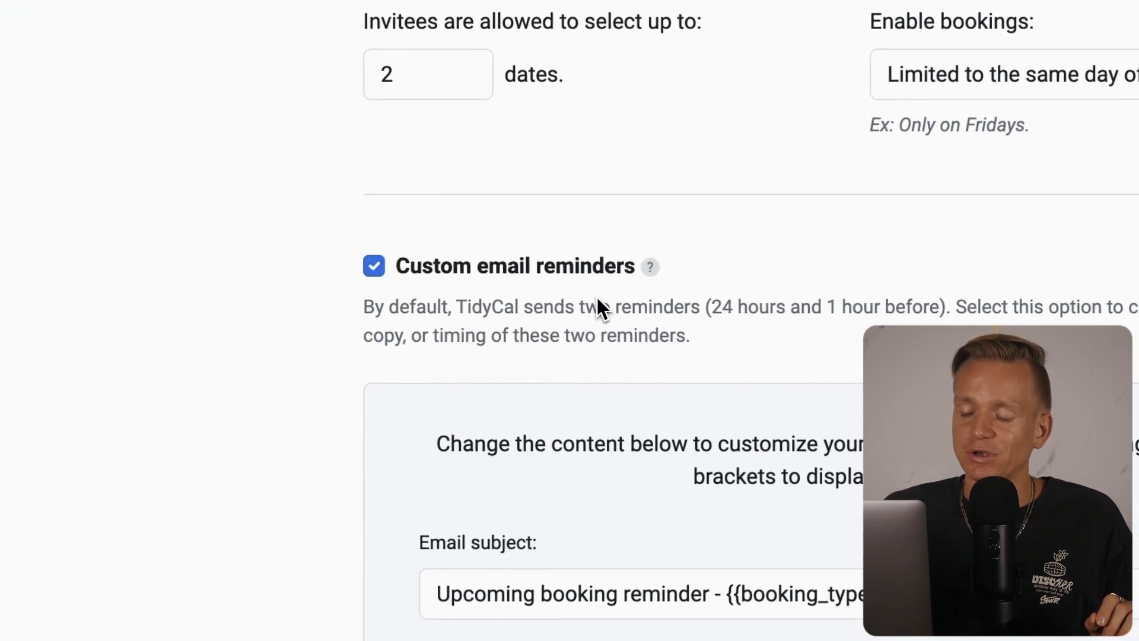
scroll(596, 308, down, 6)
scroll(594, 303, down, 1)
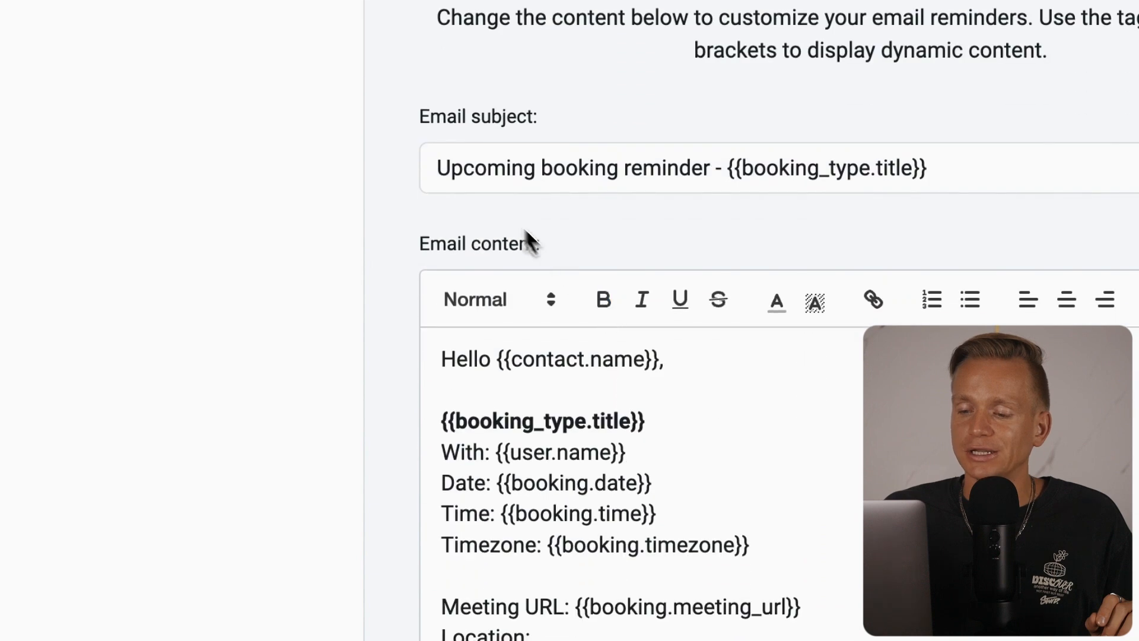
click(522, 169)
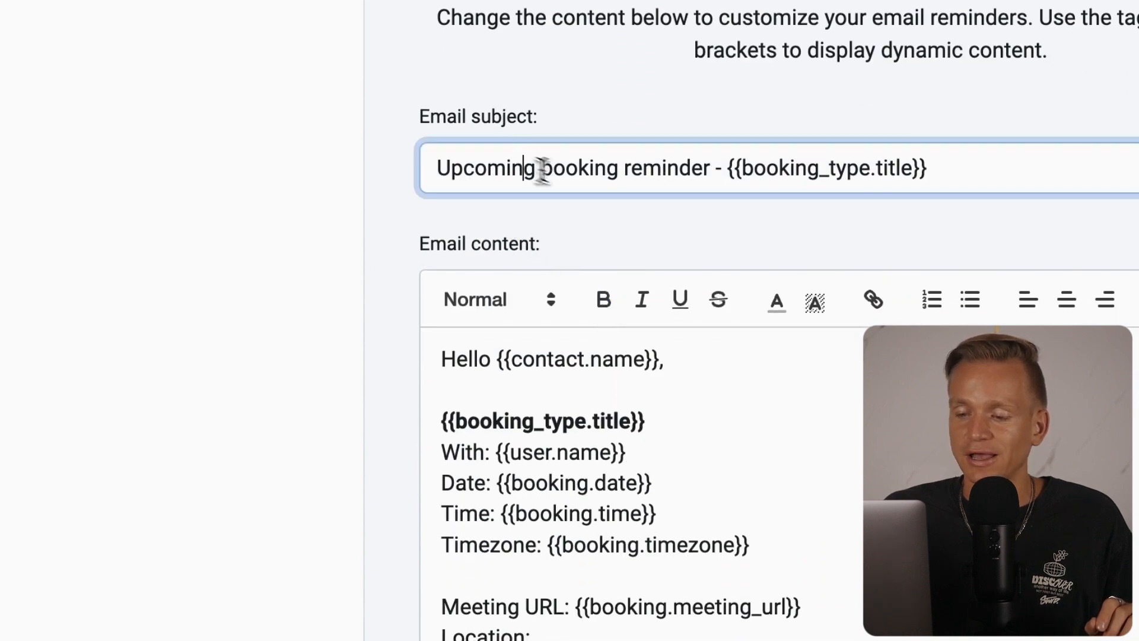
click(483, 246)
scroll(611, 471, down, 10)
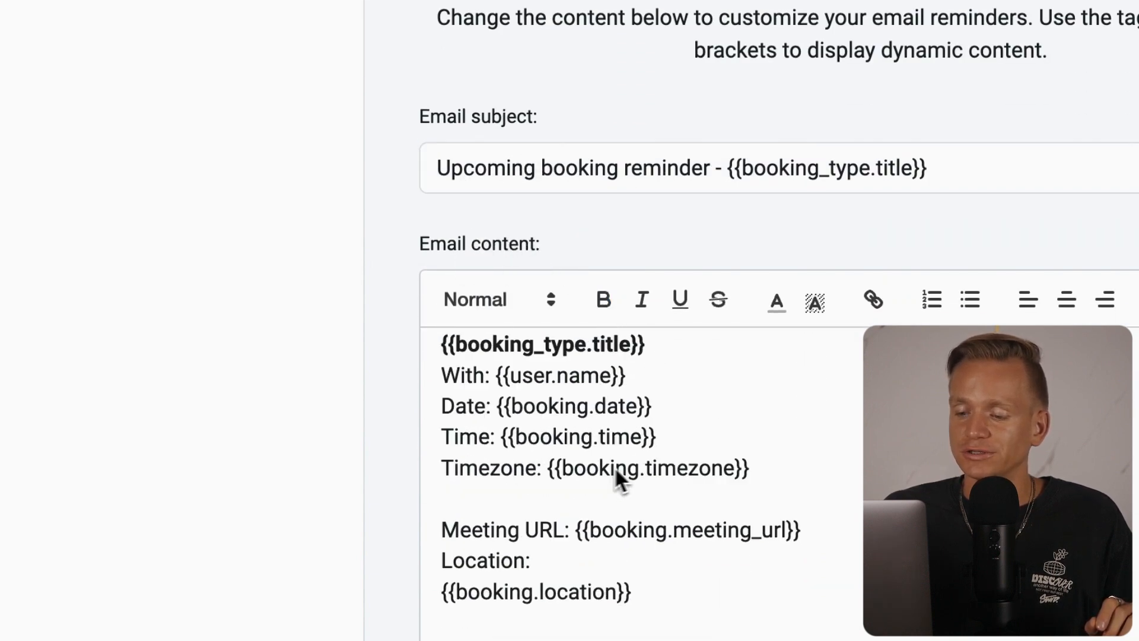
scroll(649, 361, up, 7)
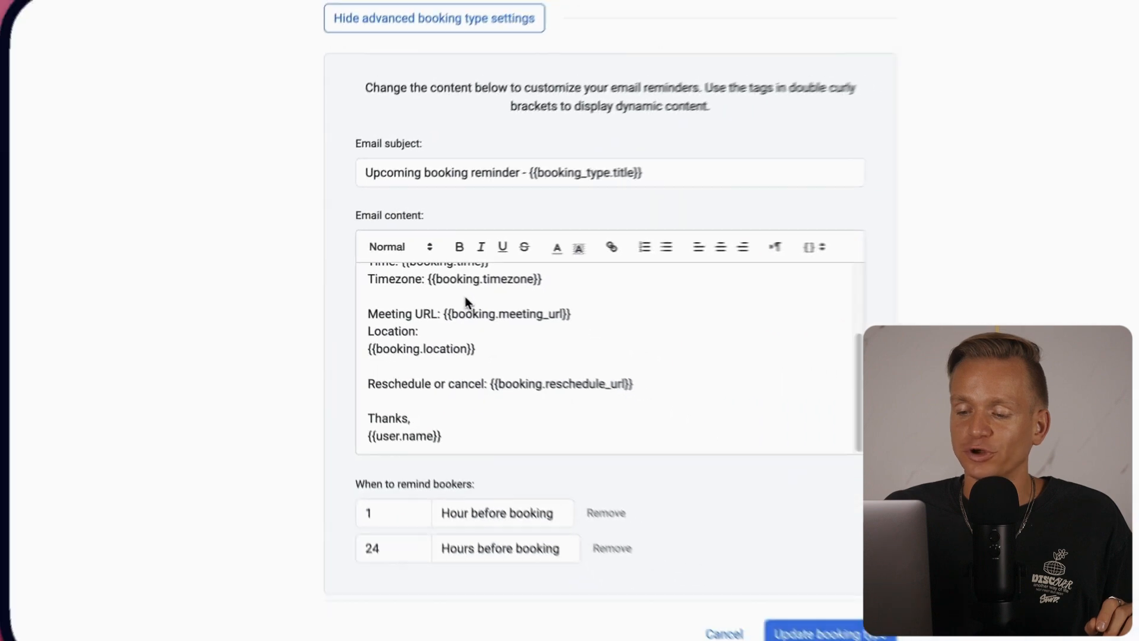
scroll(675, 383, up, 3)
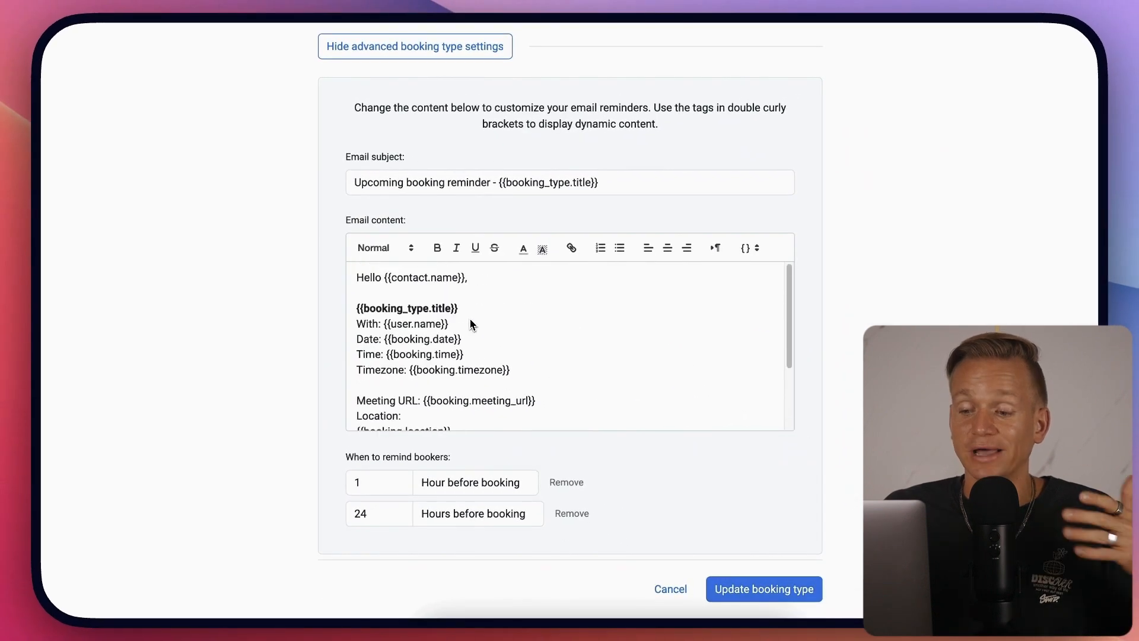
scroll(472, 320, down, 5)
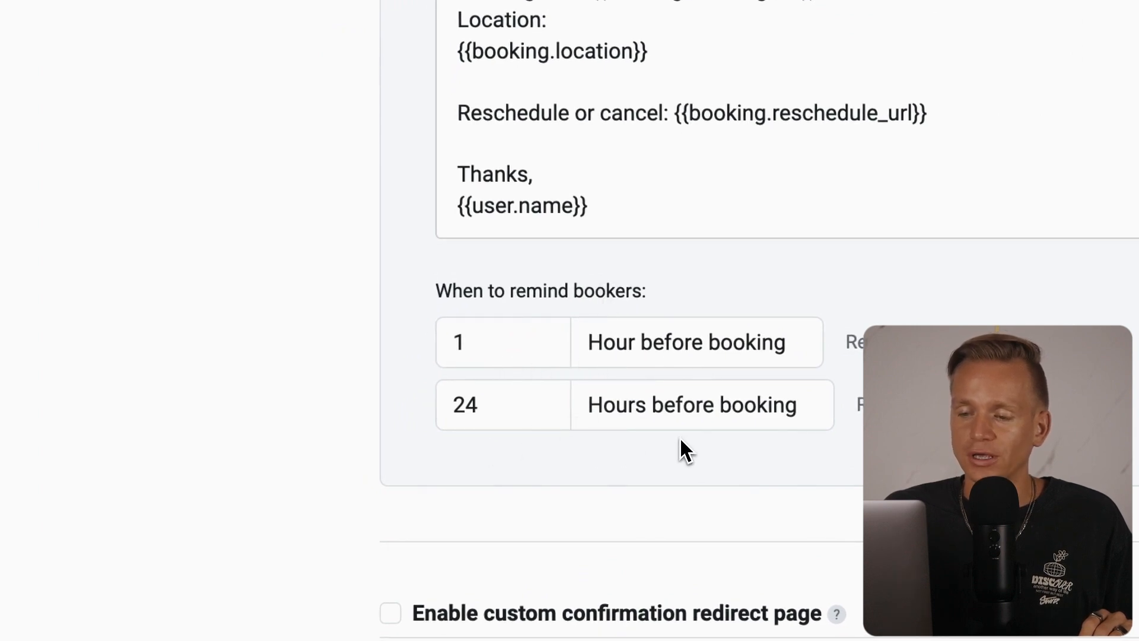
scroll(680, 439, down, 3)
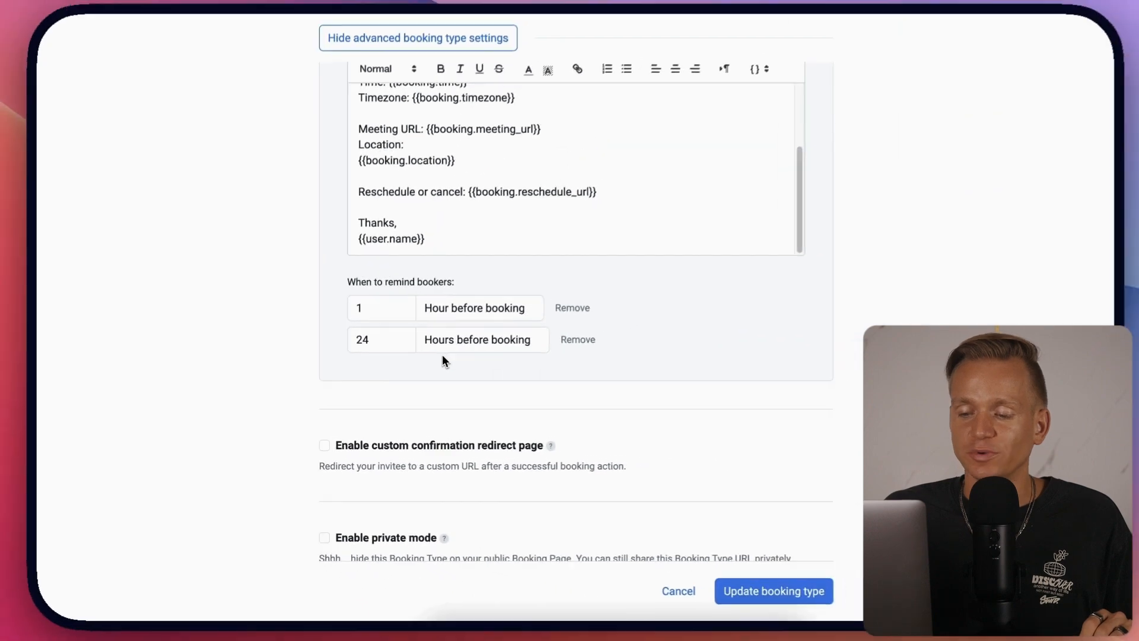
Enable the custom confirmation redirect page and examine its redirect URL field.
scroll(449, 360, down, 5)
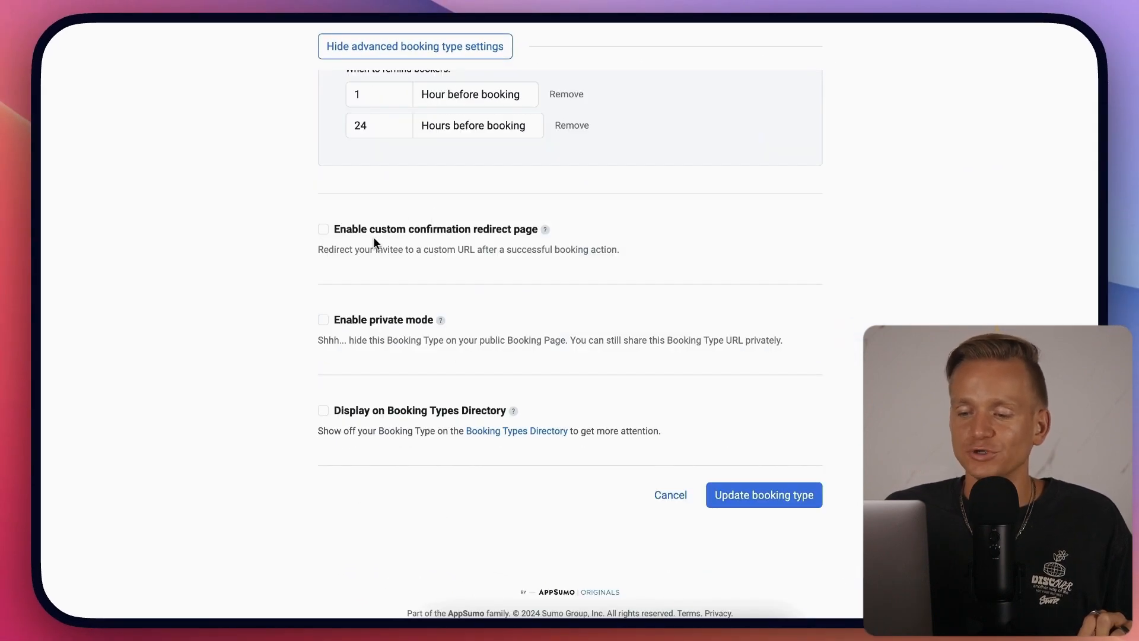
click(324, 231)
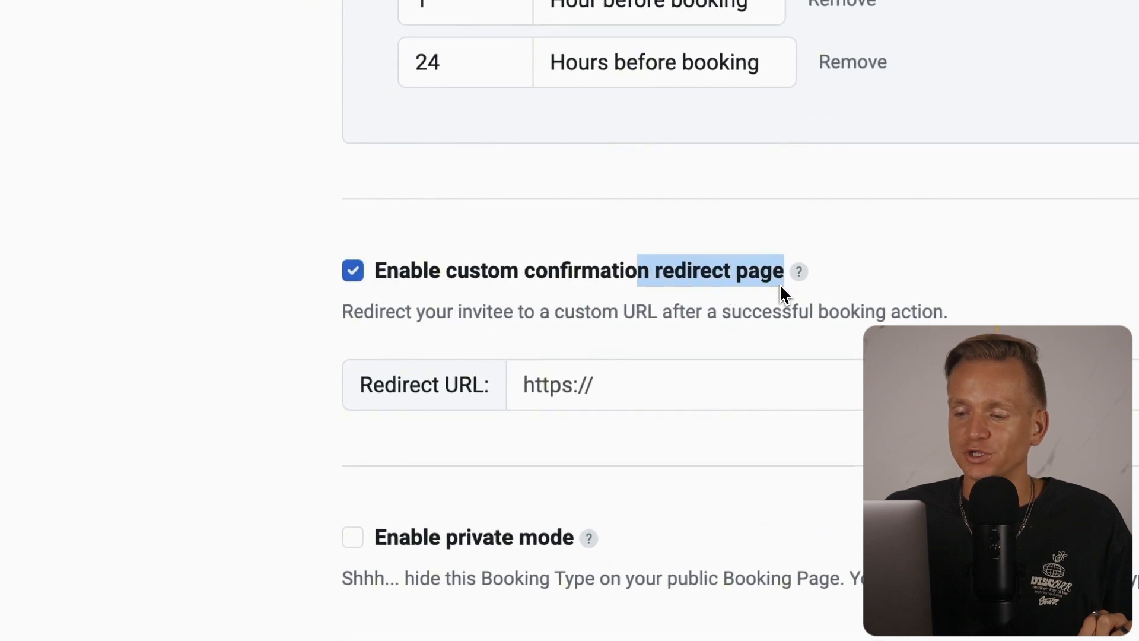
click(584, 383)
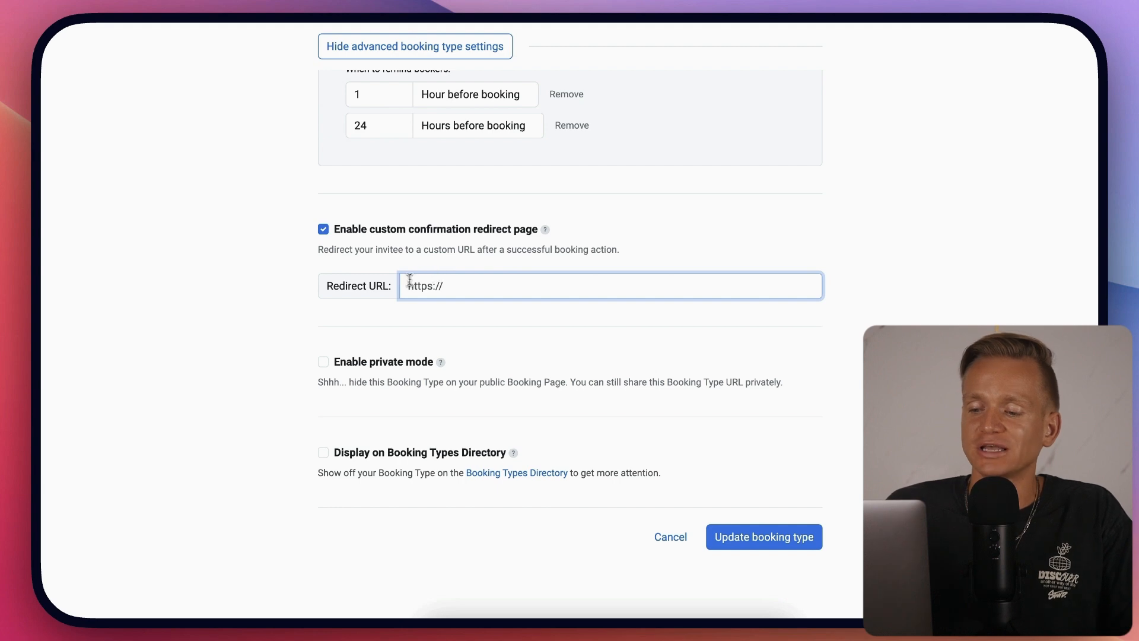
click(405, 310)
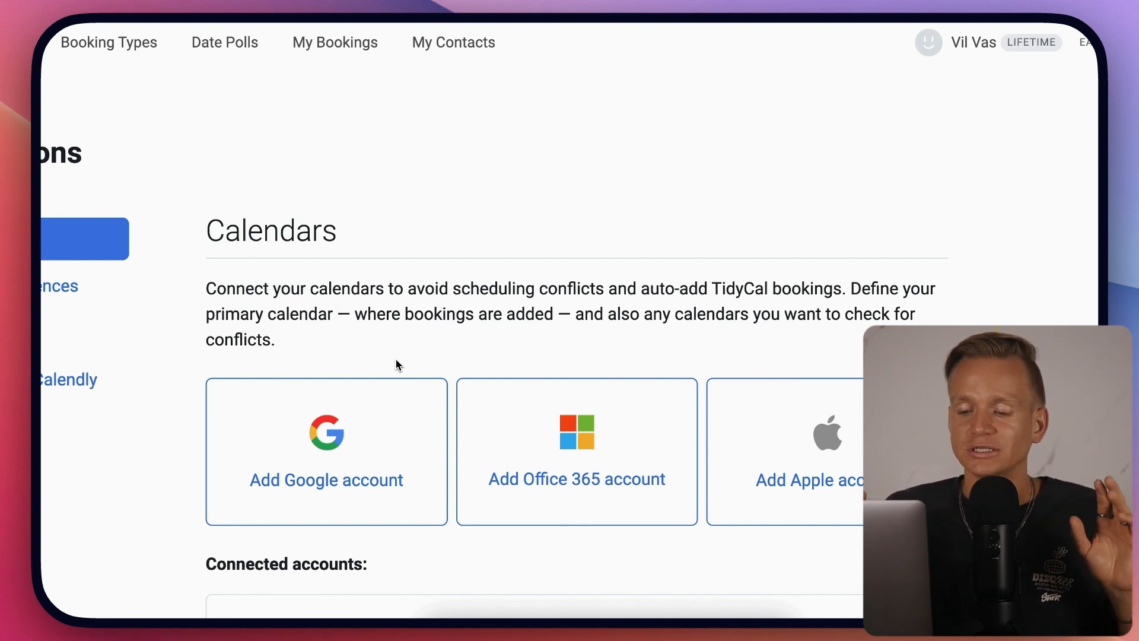
Review the title, duration and description on the public booking page of the 15 Minute Meeting.
scroll(396, 360, left, 2)
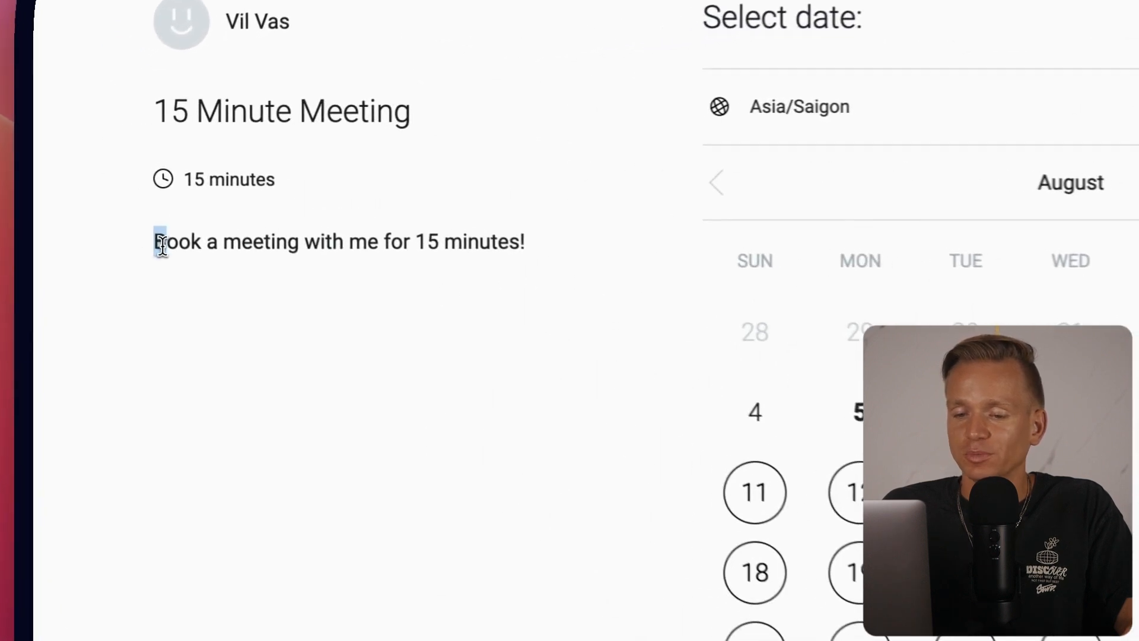
drag(176, 138, 297, 142)
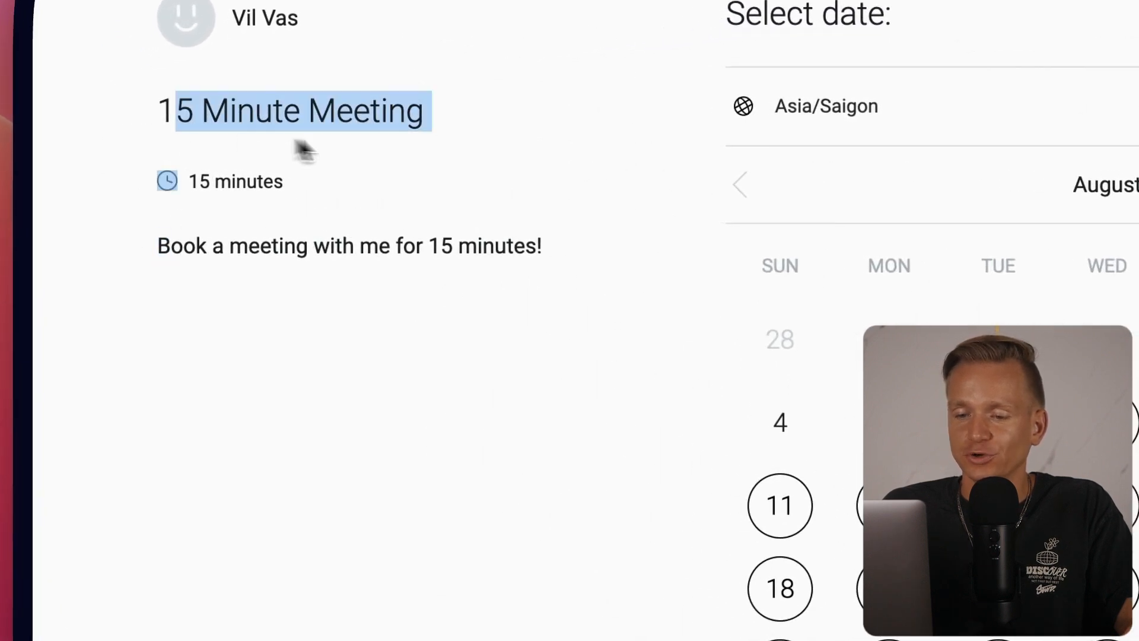
click(406, 147)
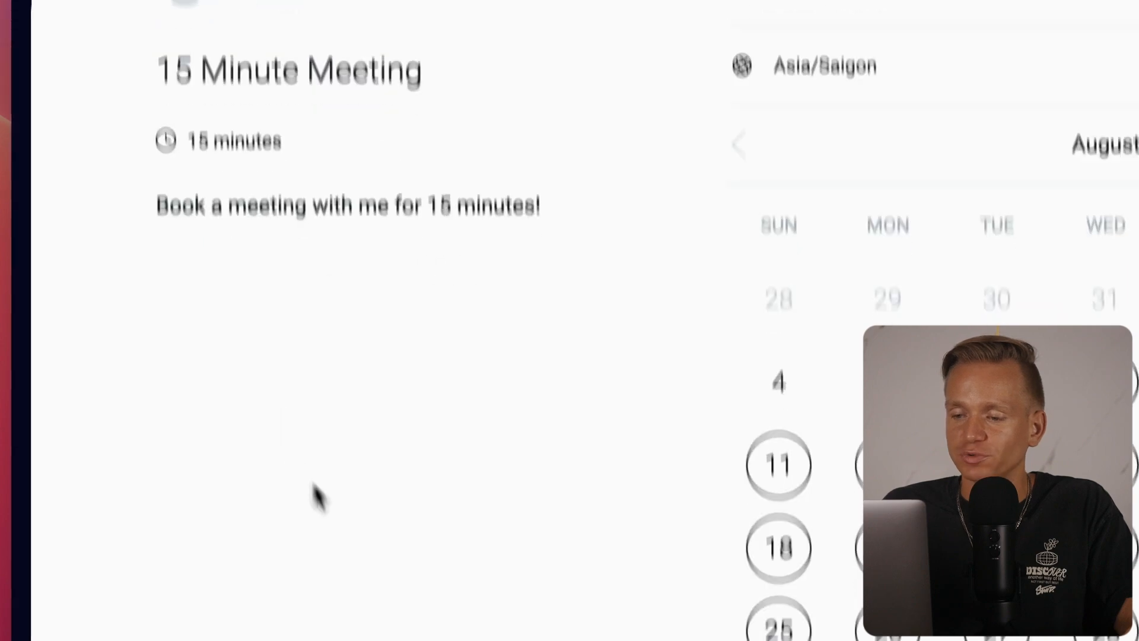
click(535, 247)
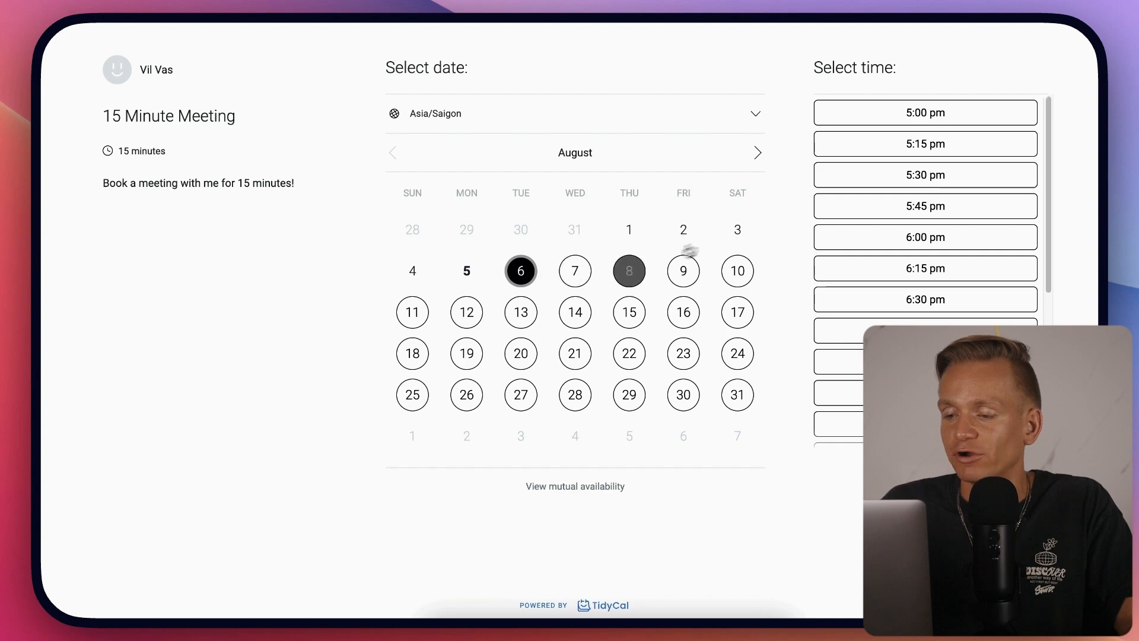
Choose August 7 at 12:15 pm as the meeting slot and go to the email field of the booking form.
click(575, 270)
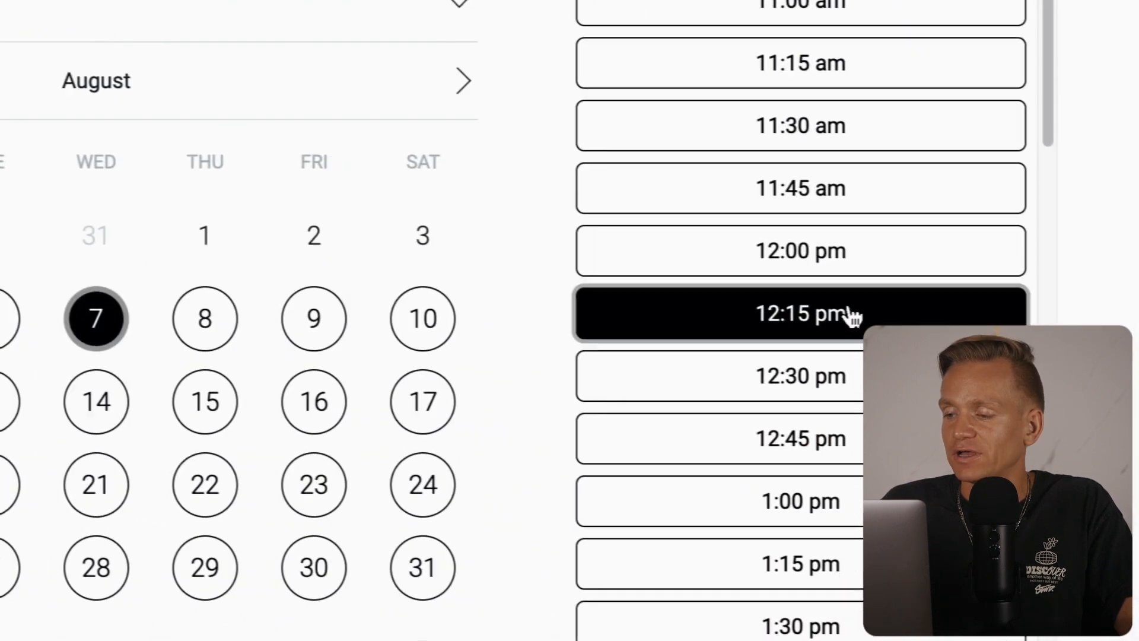
click(854, 314)
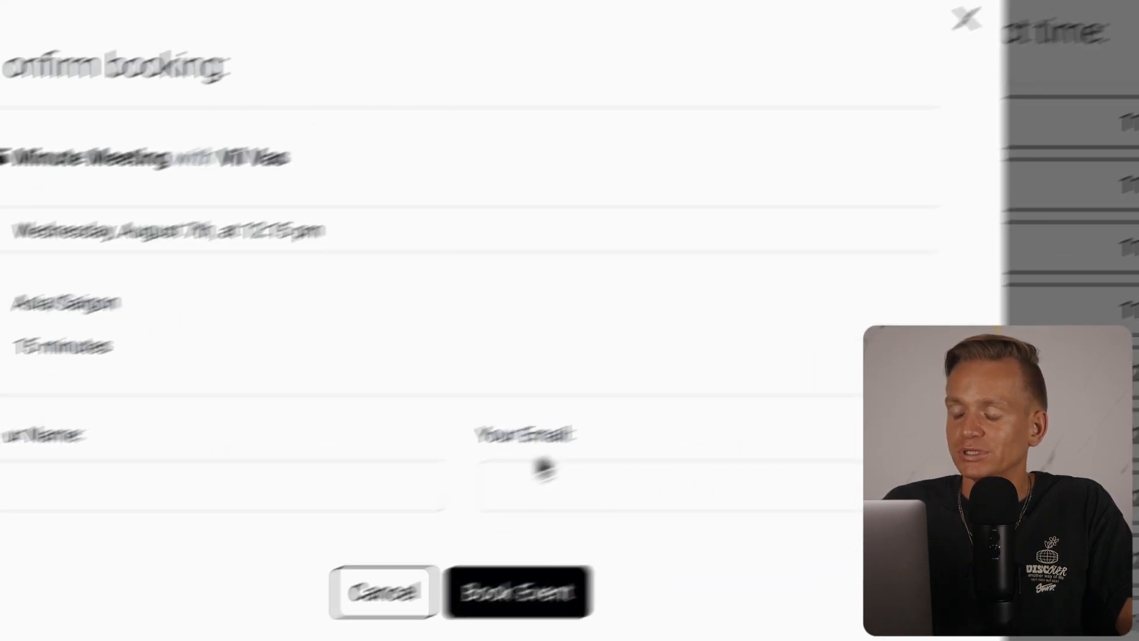
click(908, 341)
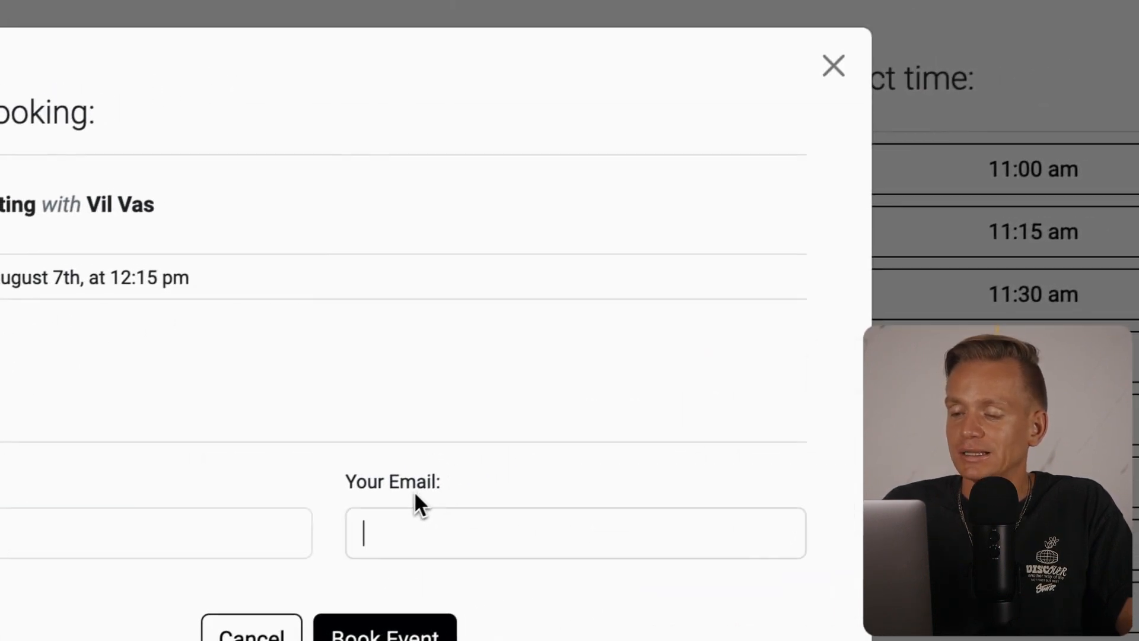